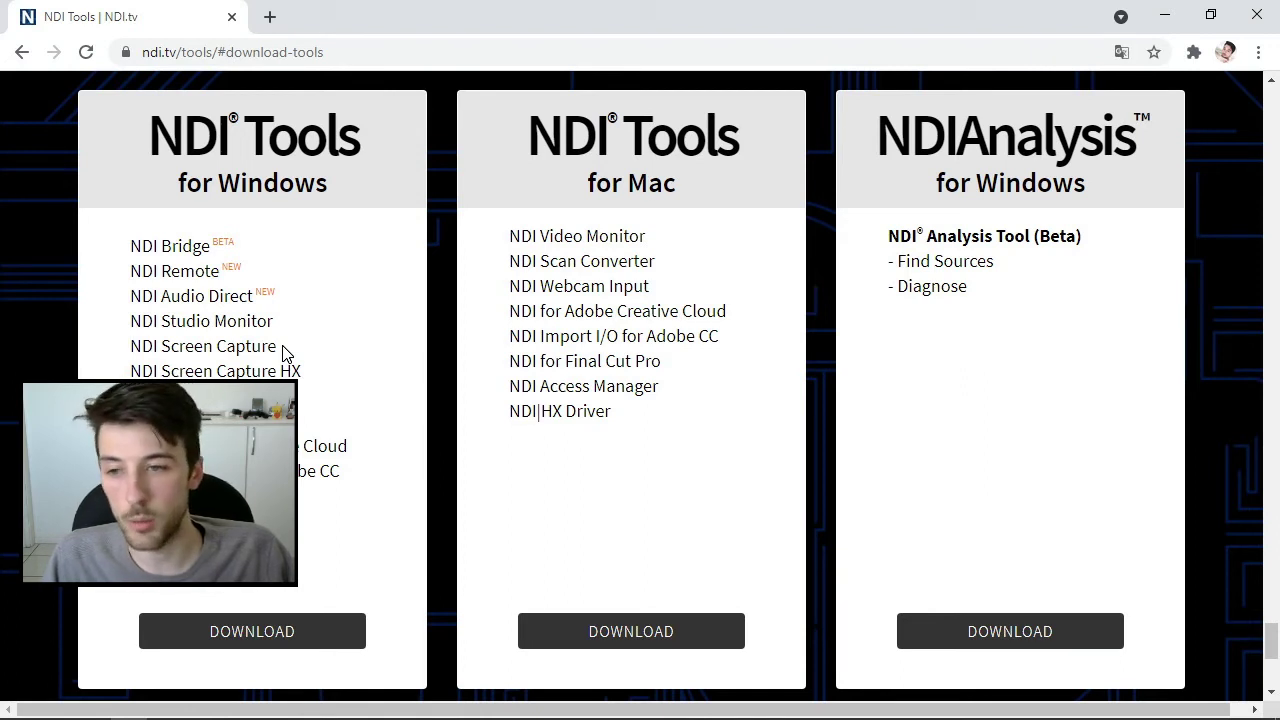
pyautogui.moveTo(132, 370); pyautogui.dragTo(185, 371)
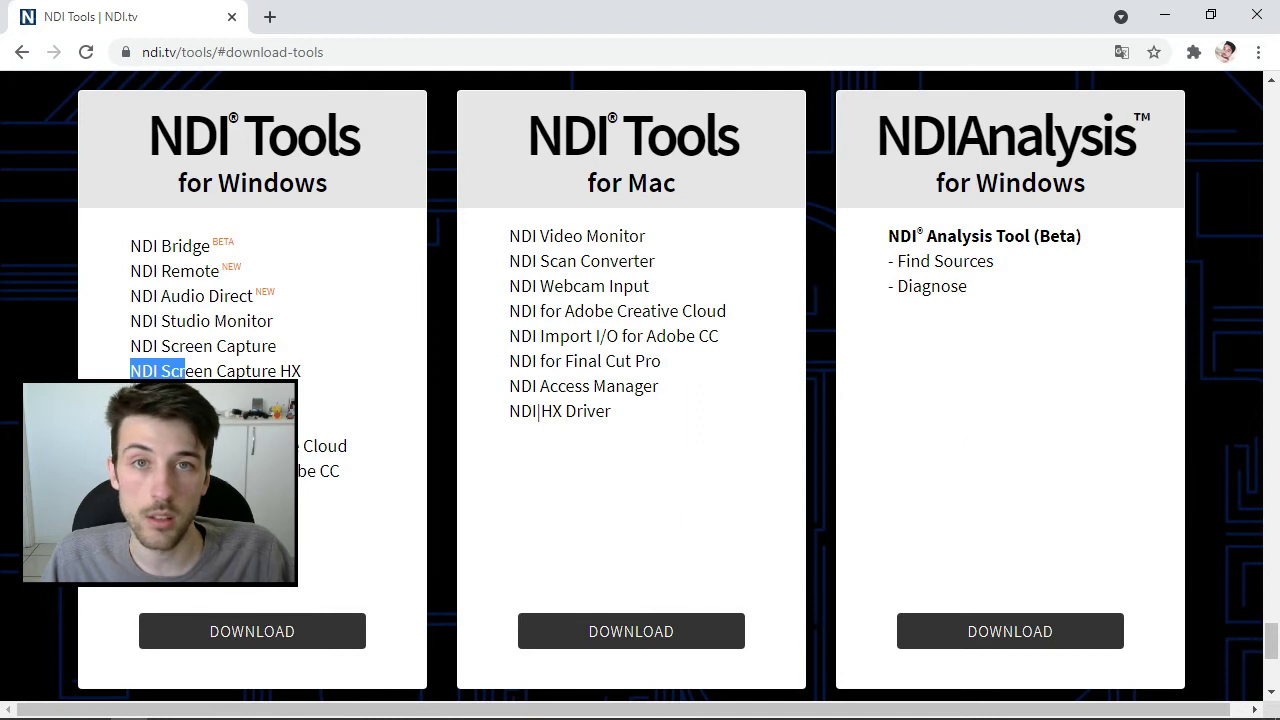
pyautogui.click(185, 371)
pyautogui.moveTo(131, 371); pyautogui.dragTo(215, 371)
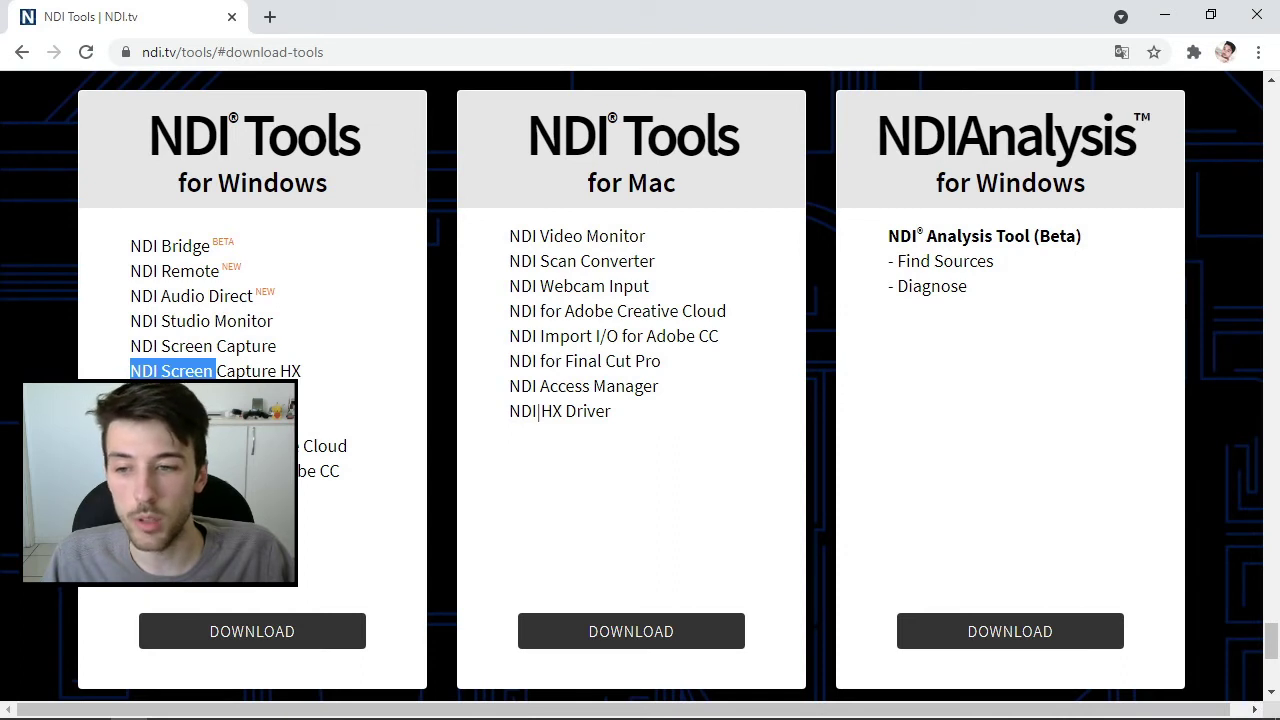
pyautogui.click(220, 372)
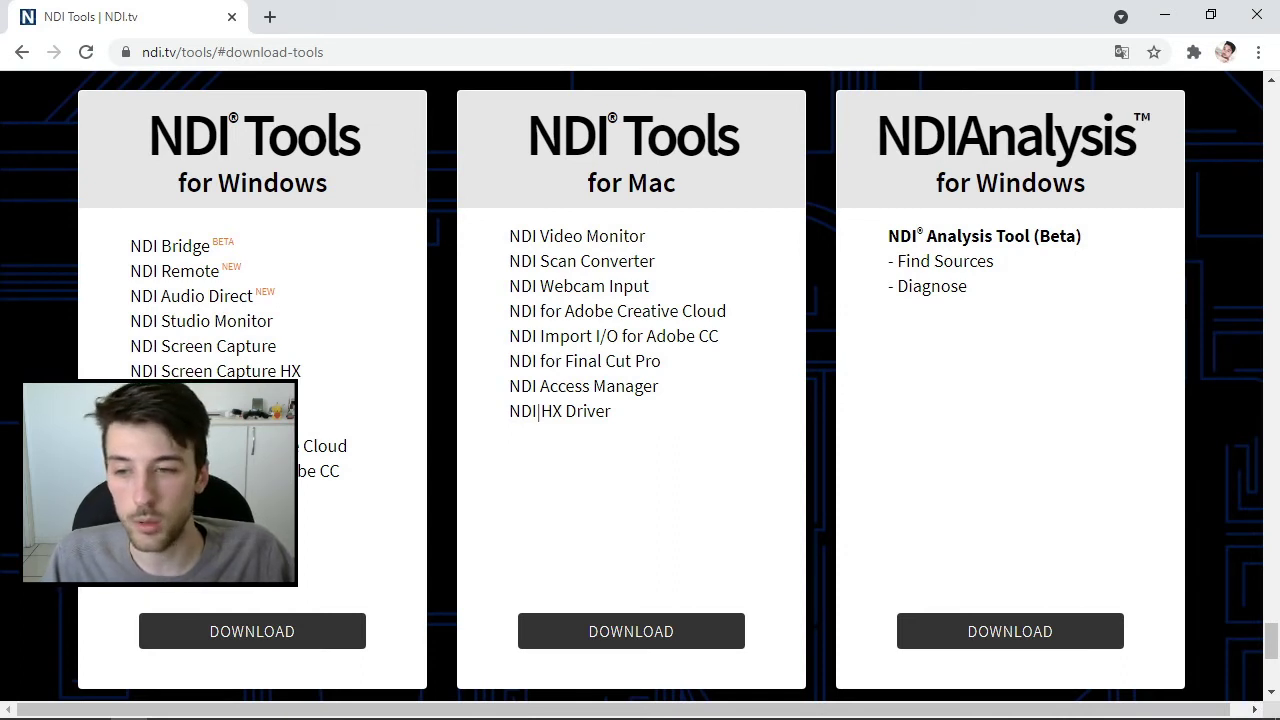
# Open the download form for NDI Tools for Windows, review its required fields, and close it
pyautogui.click(228, 638)
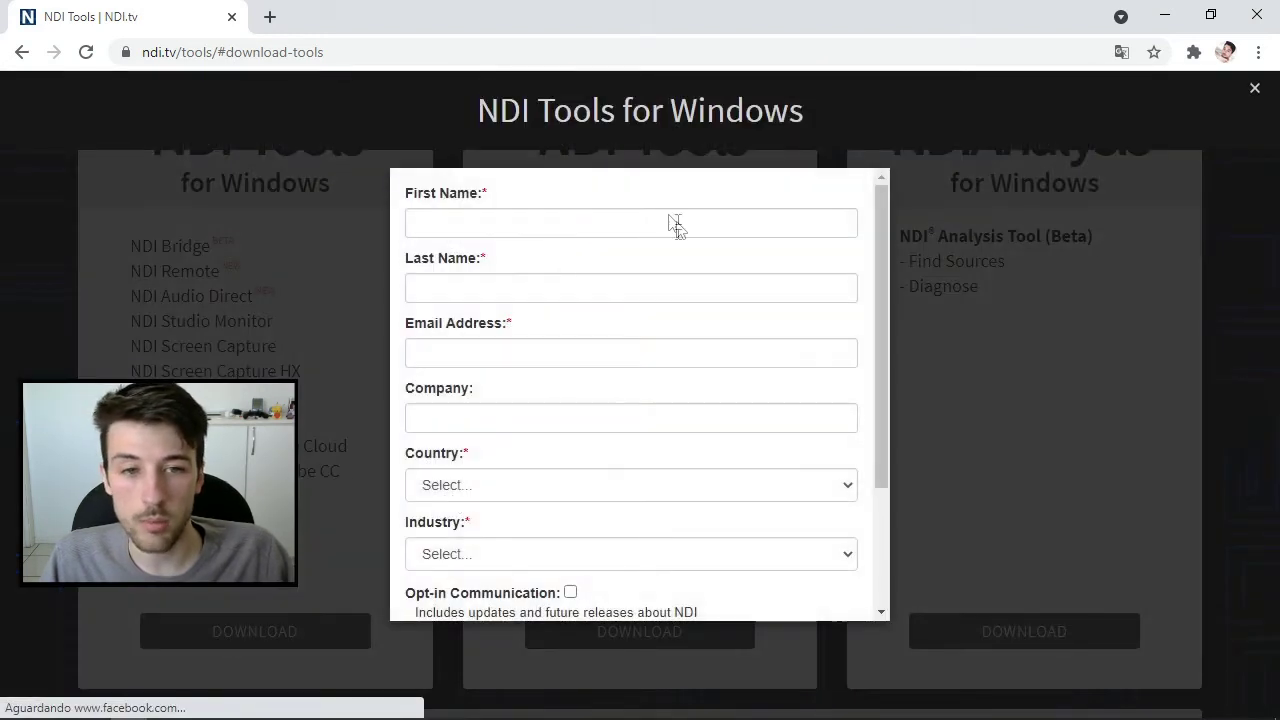
pyautogui.scroll(-3, 548, 345)
pyautogui.scroll(3, 555, 378)
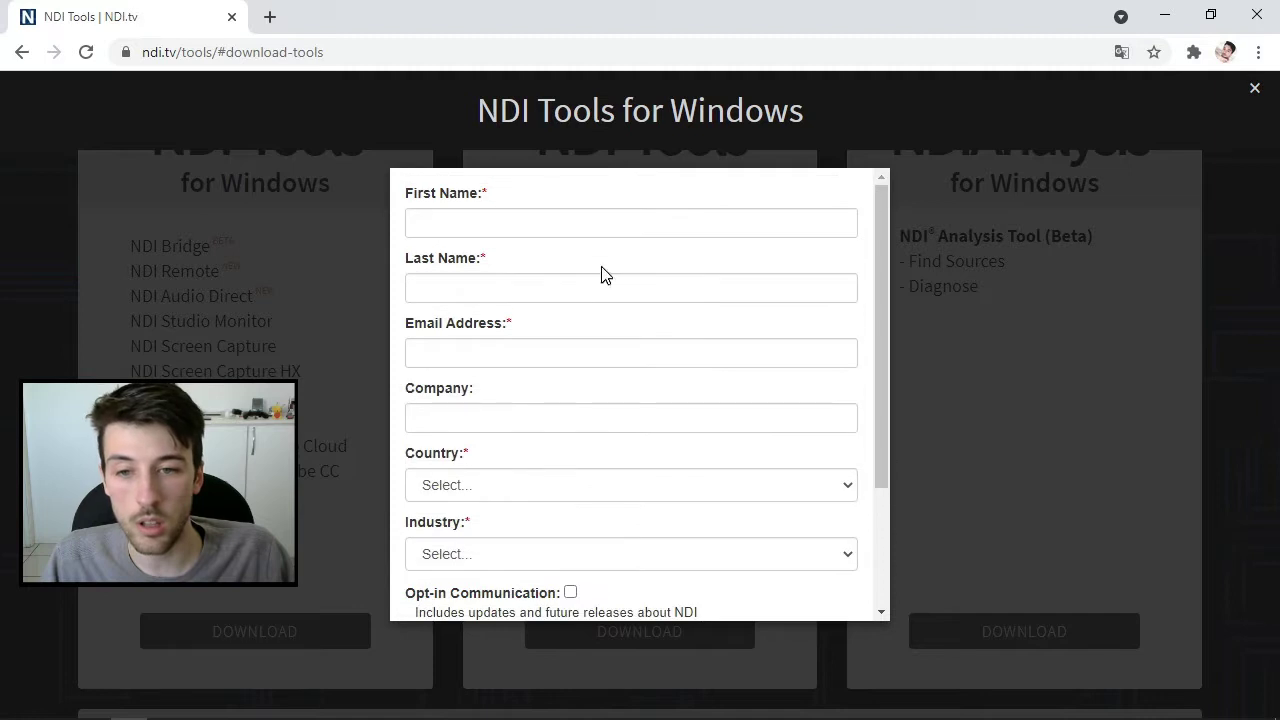
pyautogui.scroll(-2, 580, 290)
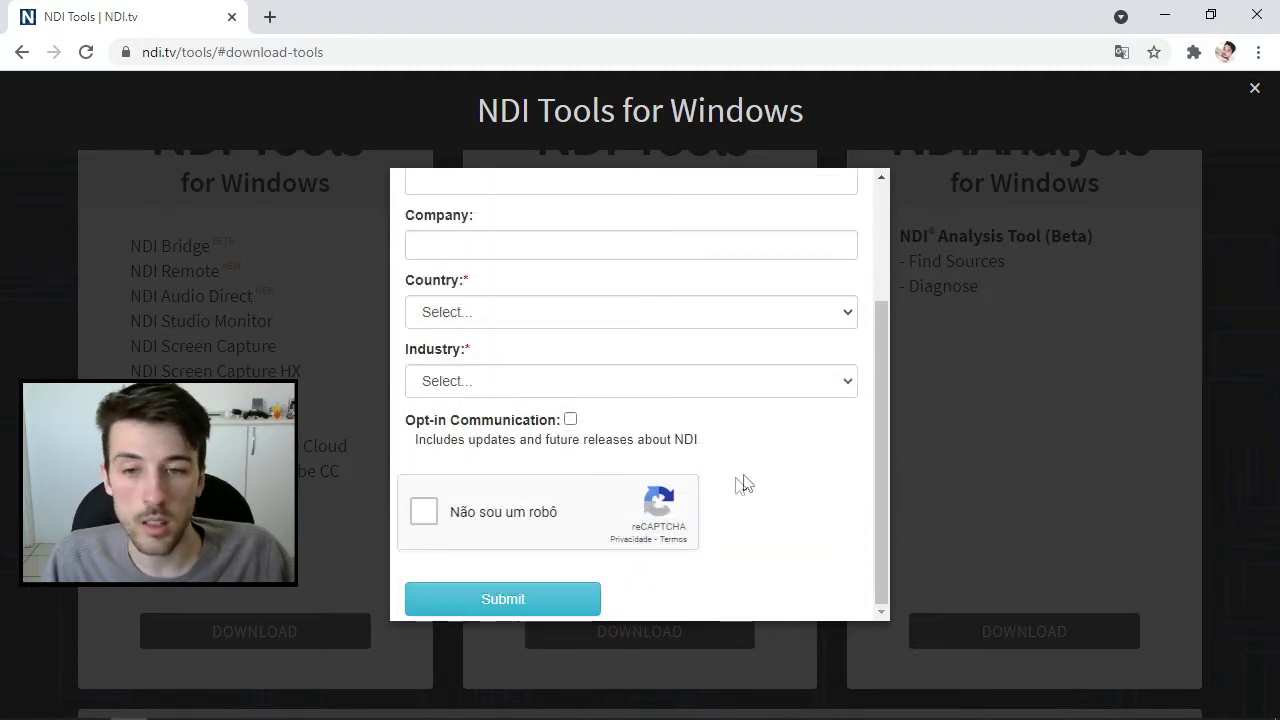
pyautogui.scroll(3, 794, 451)
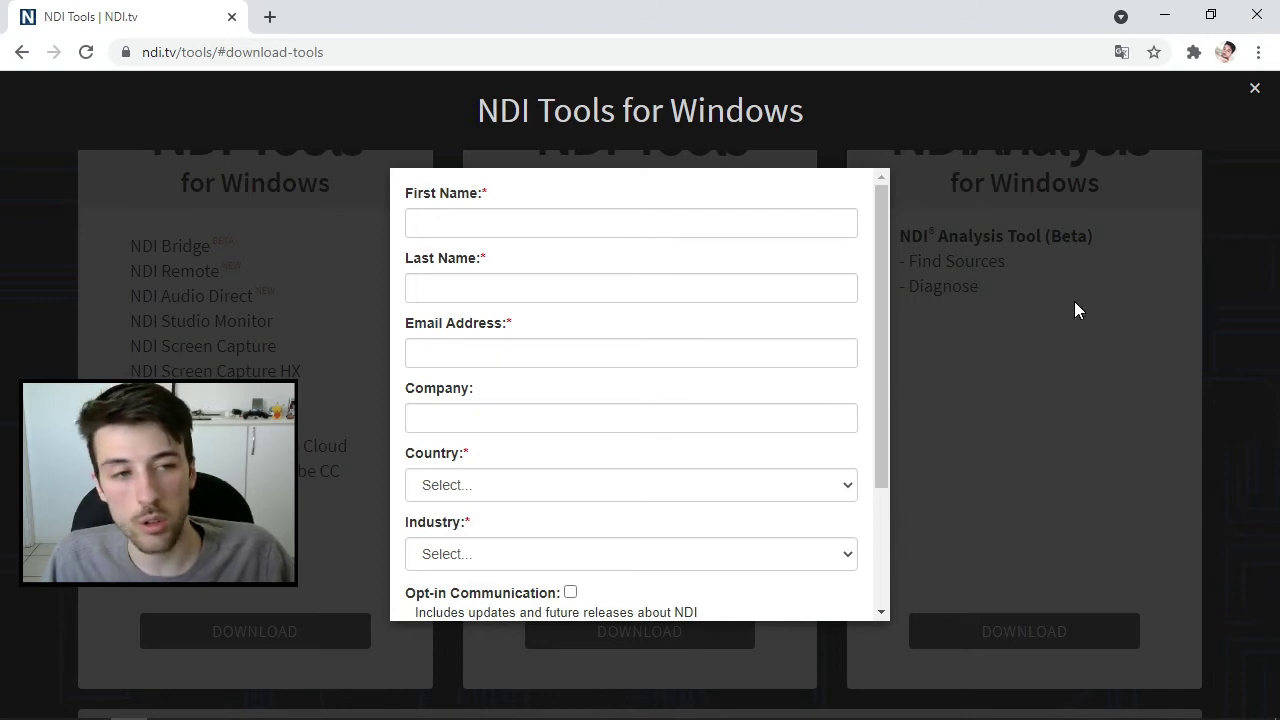
pyautogui.click(1255, 88)
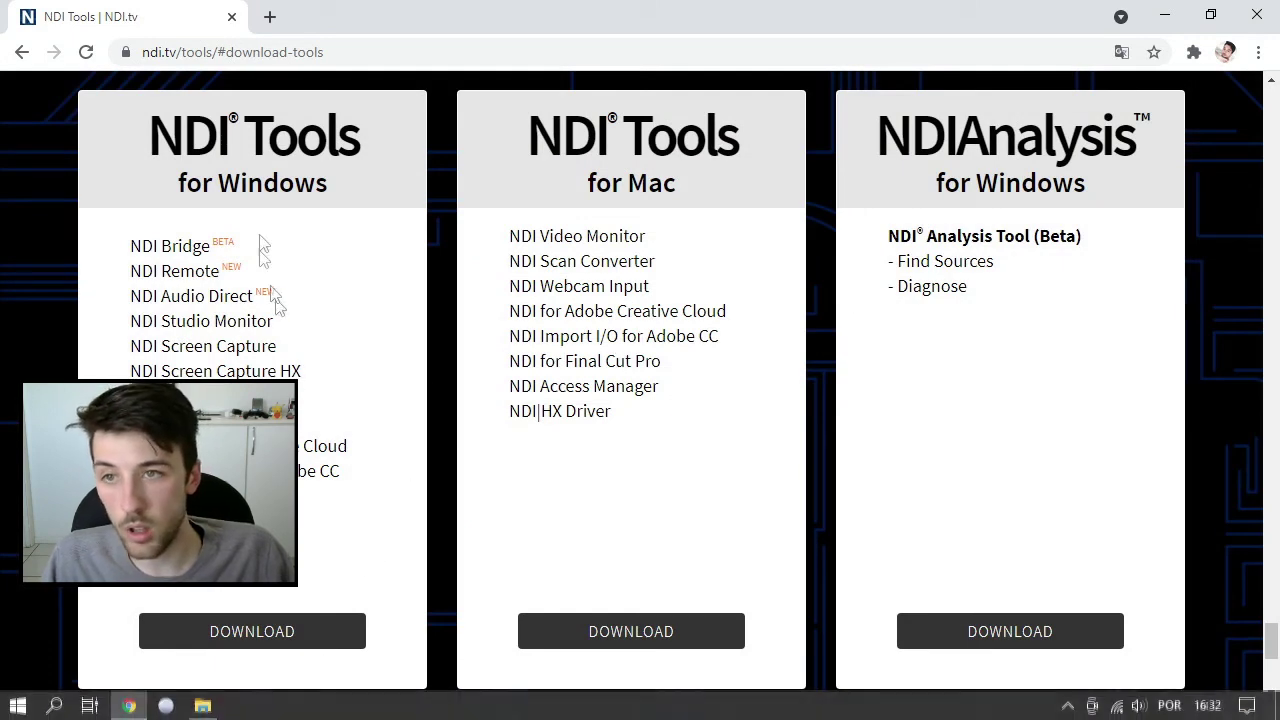
# Switch to the OBS Studio folder in File Explorer, locate the NDI 4 Tools.exe installer, and close the folder
pyautogui.click(1165, 16)
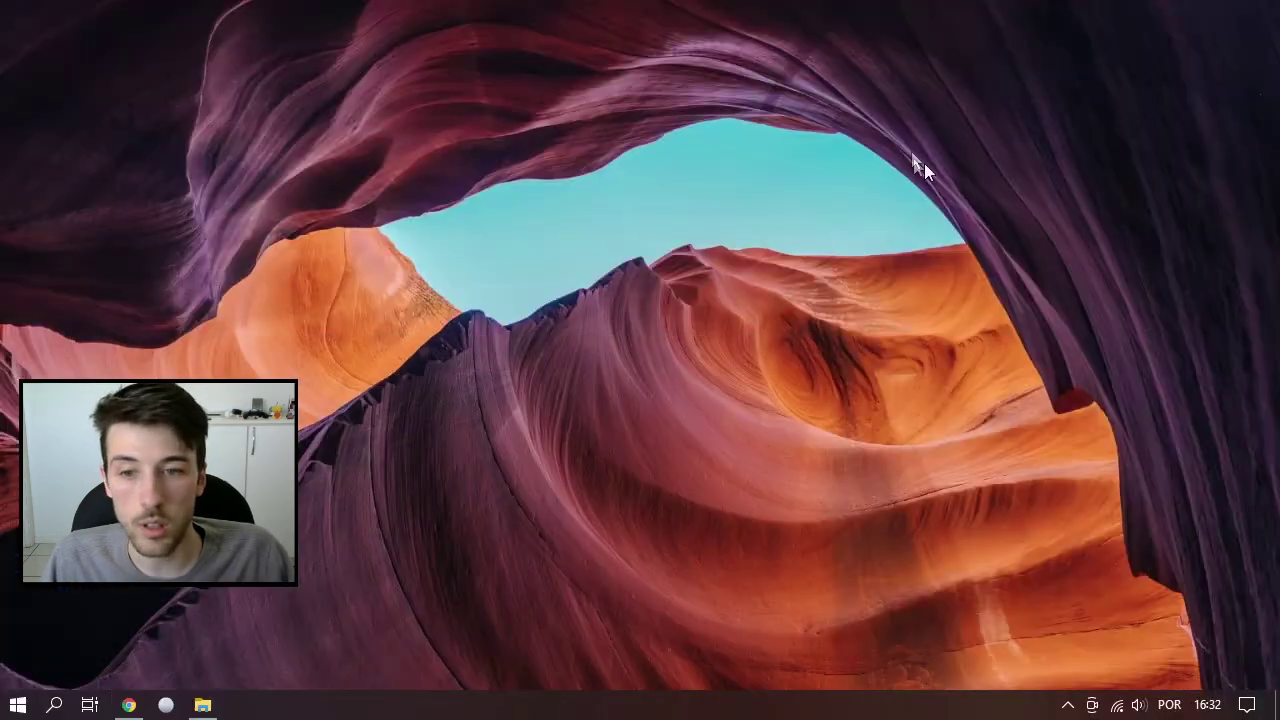
pyautogui.click(205, 705)
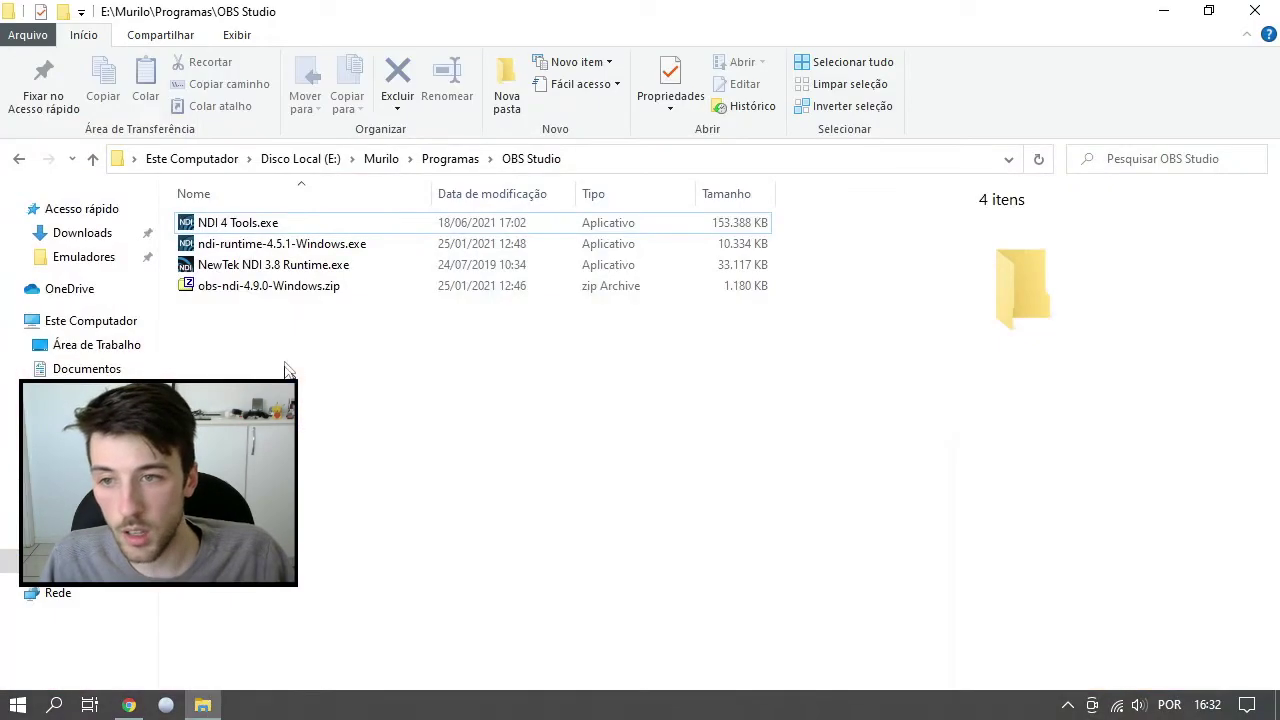
pyautogui.click(297, 225)
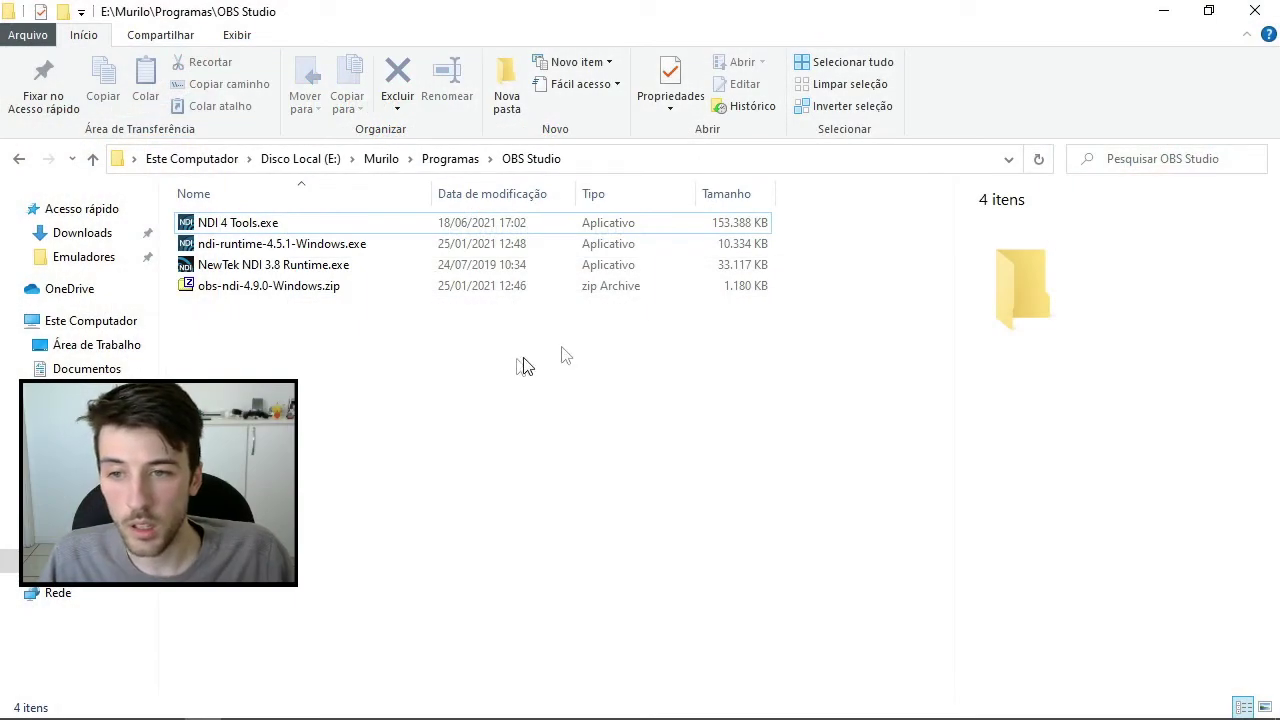
pyautogui.click(1257, 11)
# Examine the running NDI Screen Capture's webcam video and audio sources, audio source, capture settings and framerate options
pyautogui.click(1067, 705)
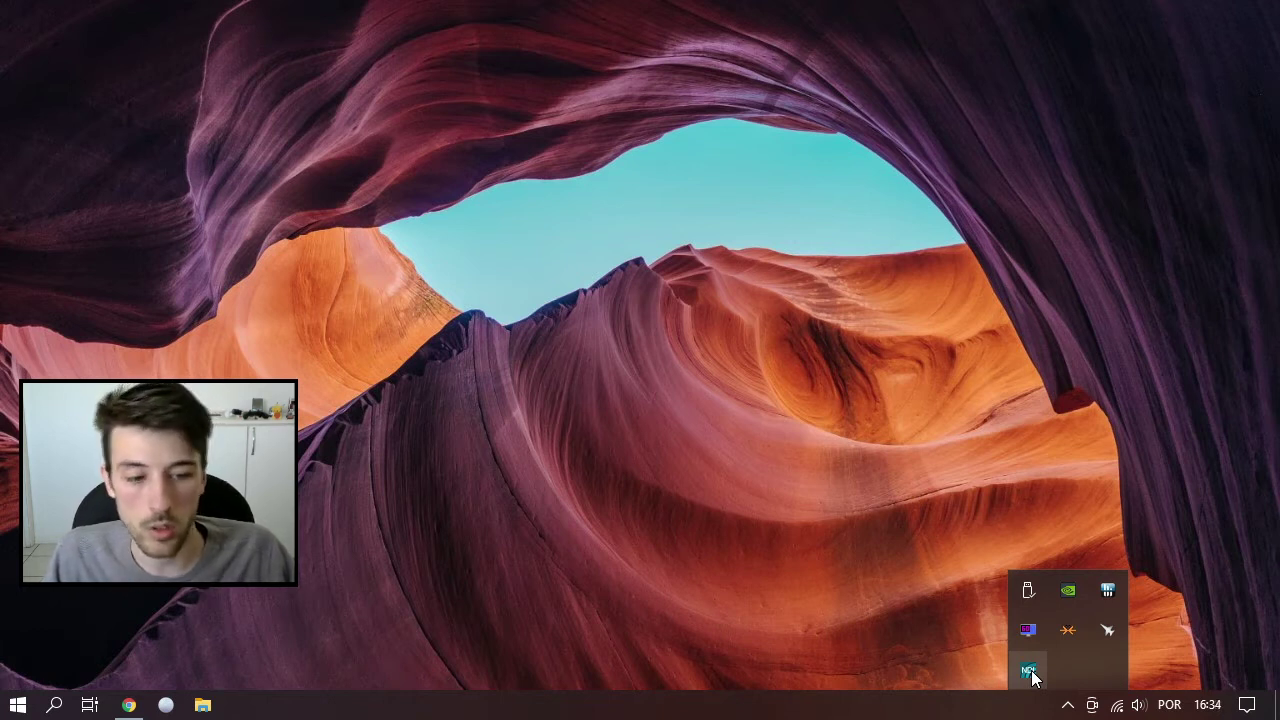
pyautogui.rightClick(1031, 671)
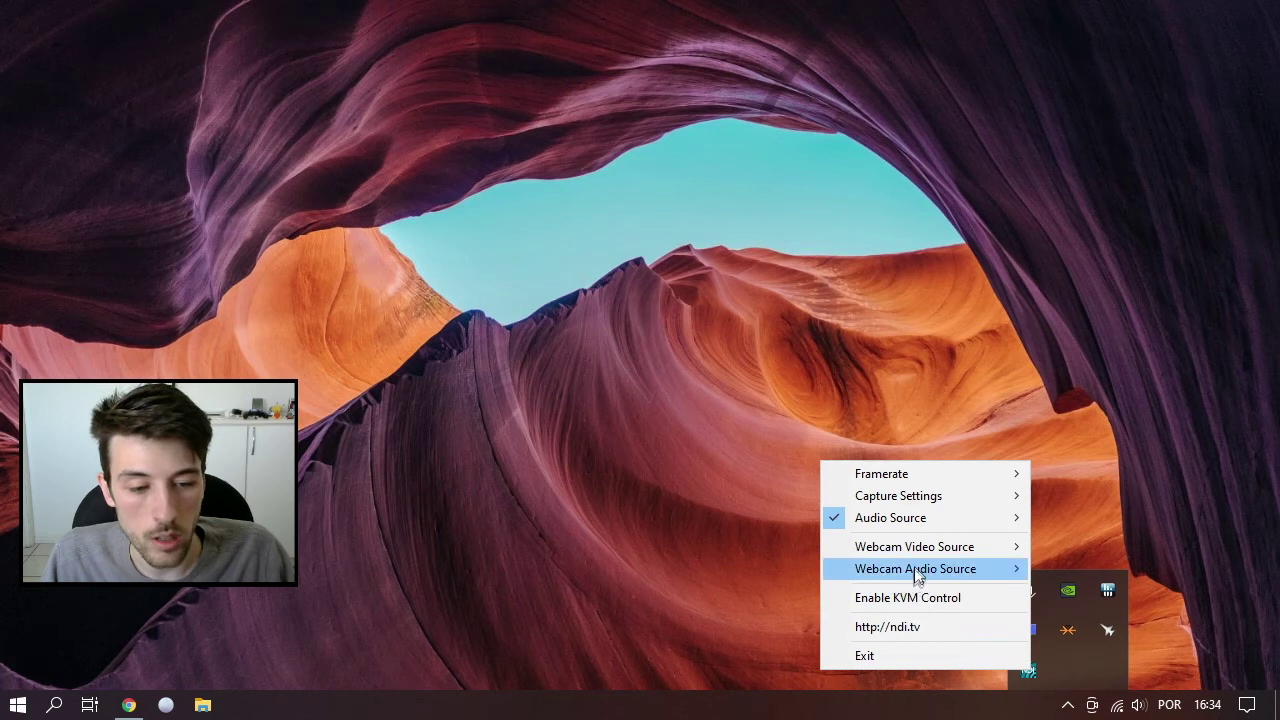
pyautogui.moveTo(917, 557)
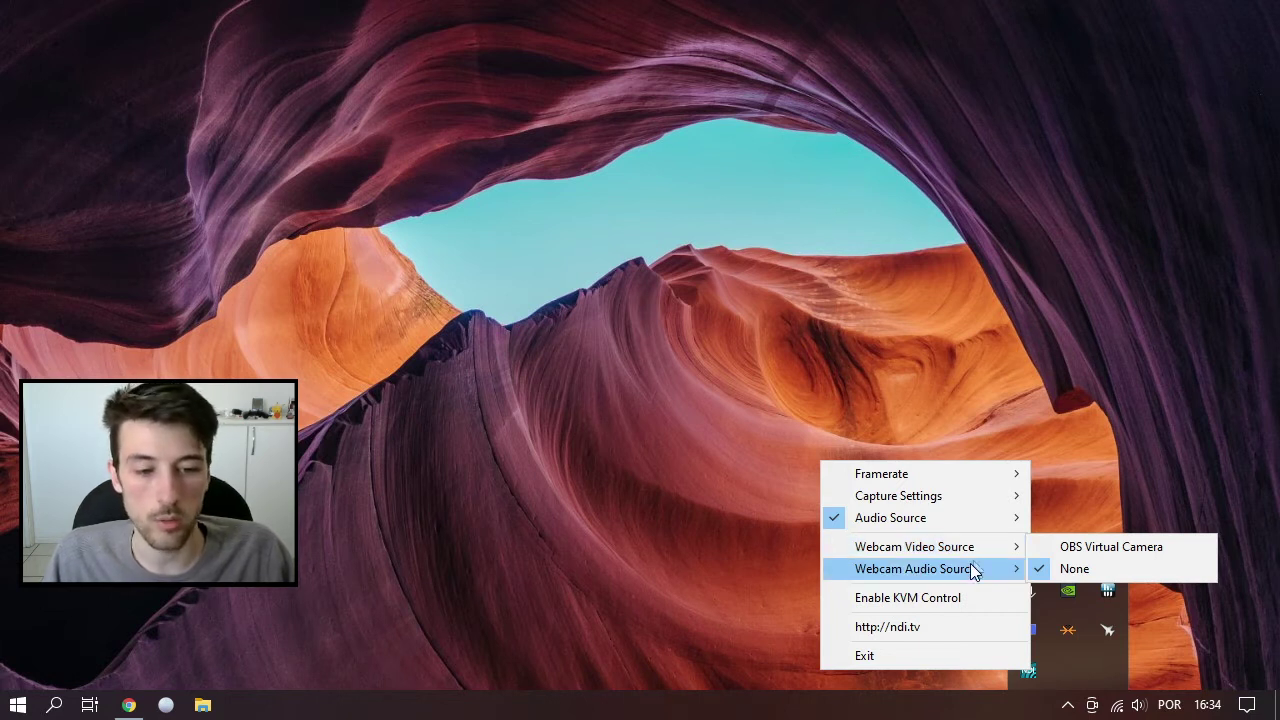
pyautogui.moveTo(969, 564)
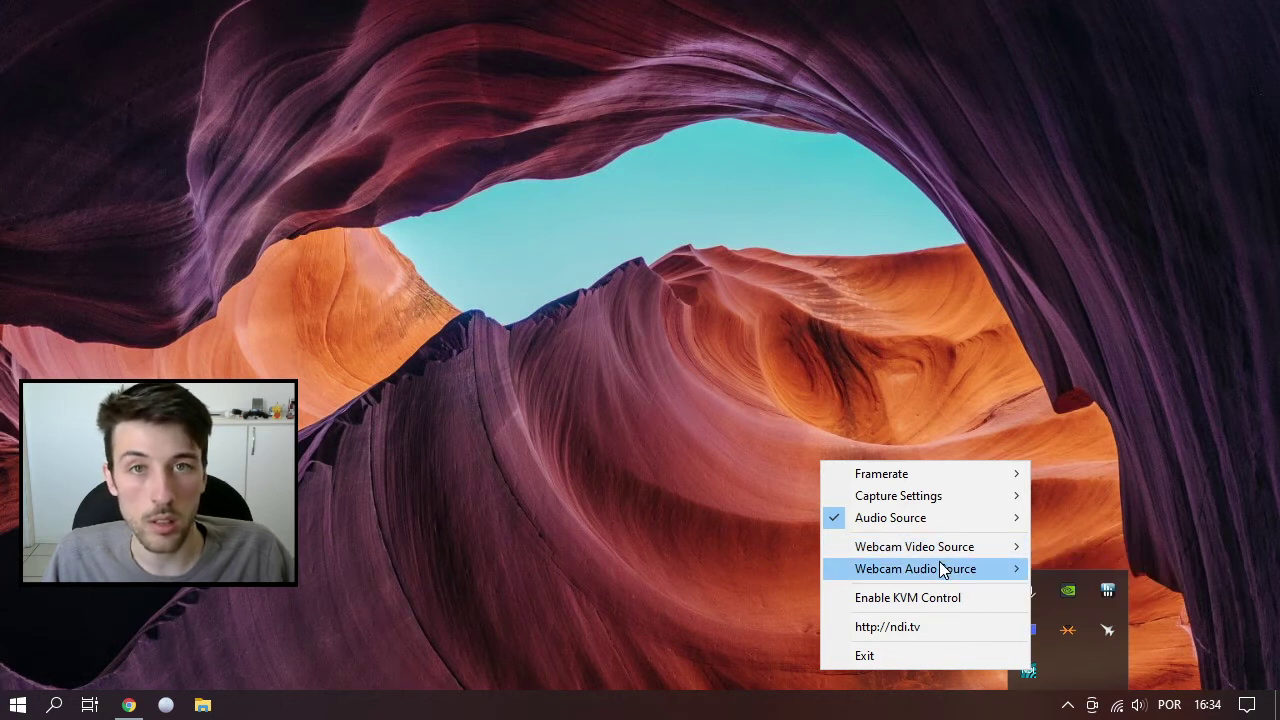
pyautogui.moveTo(931, 525)
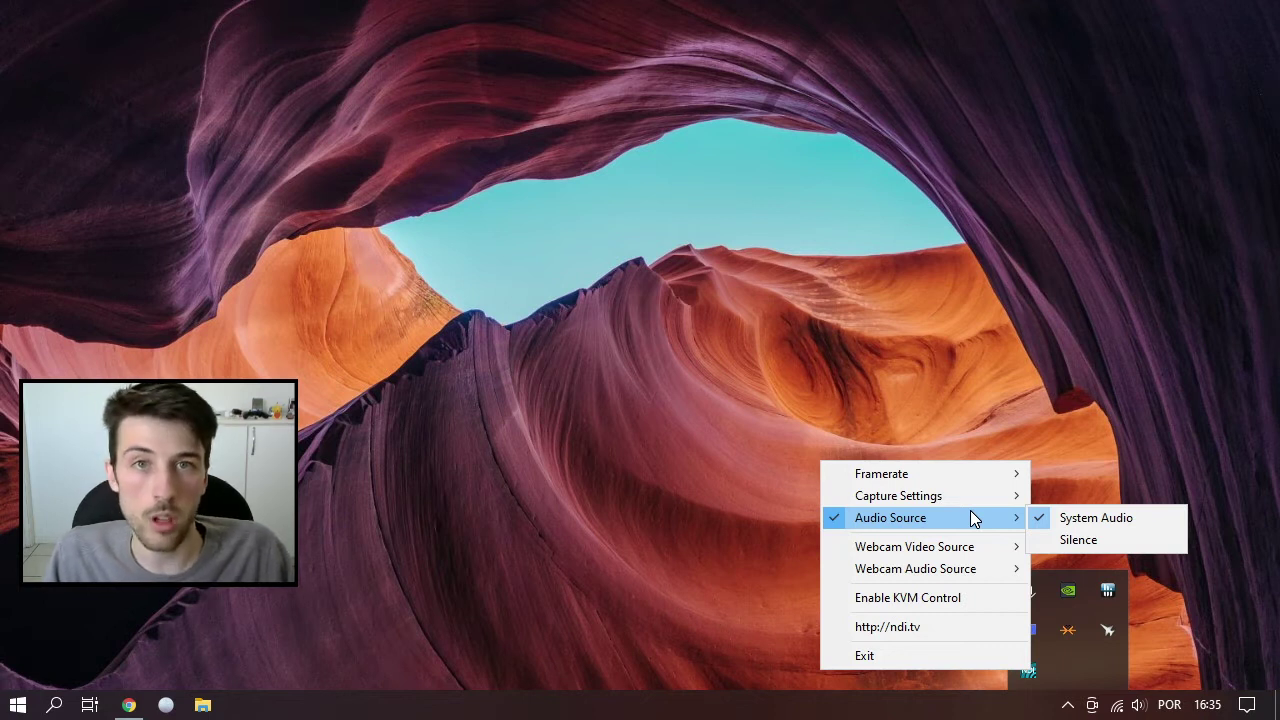
pyautogui.moveTo(940, 498)
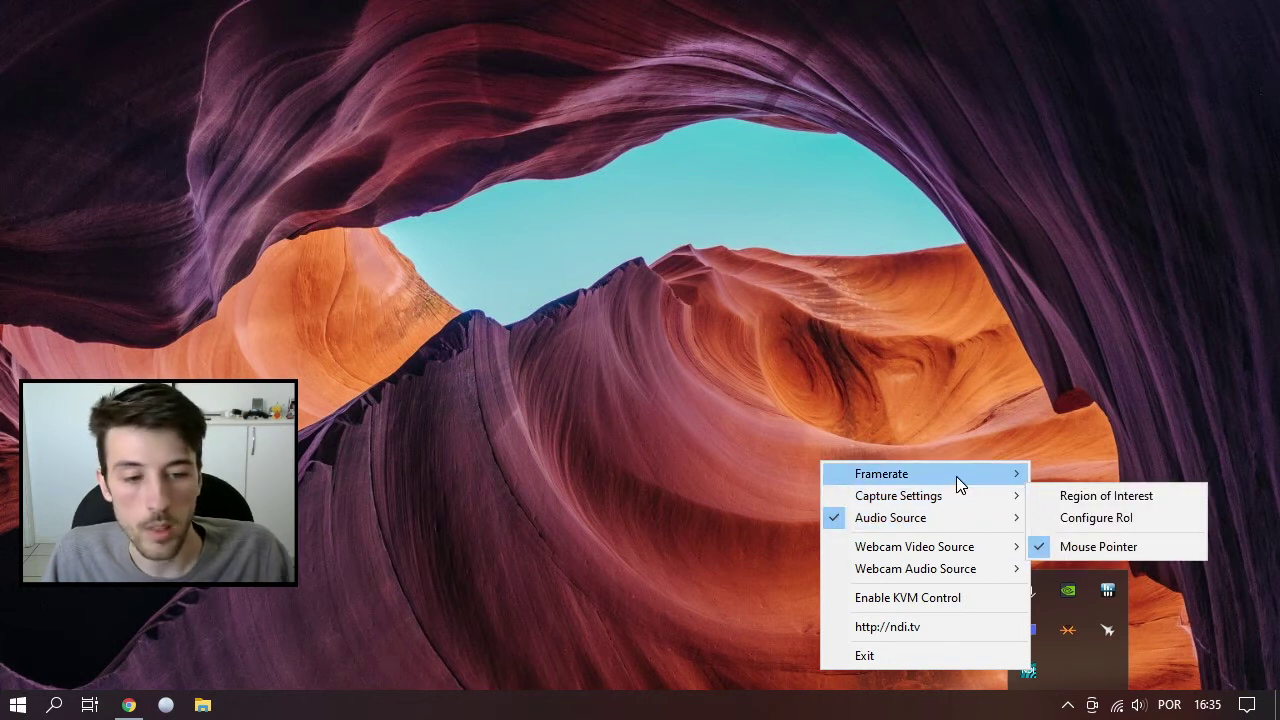
pyautogui.moveTo(956, 476)
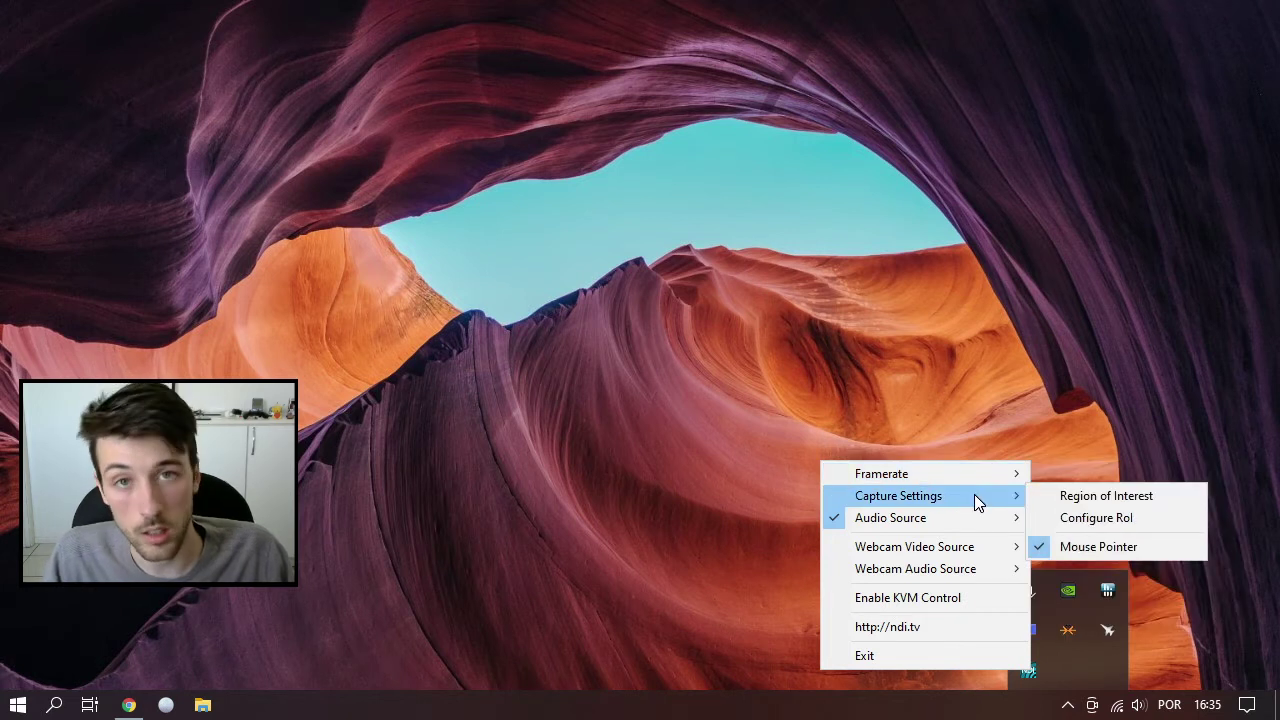
pyautogui.click(928, 430)
pyautogui.click(1067, 705)
pyautogui.click(1067, 705)
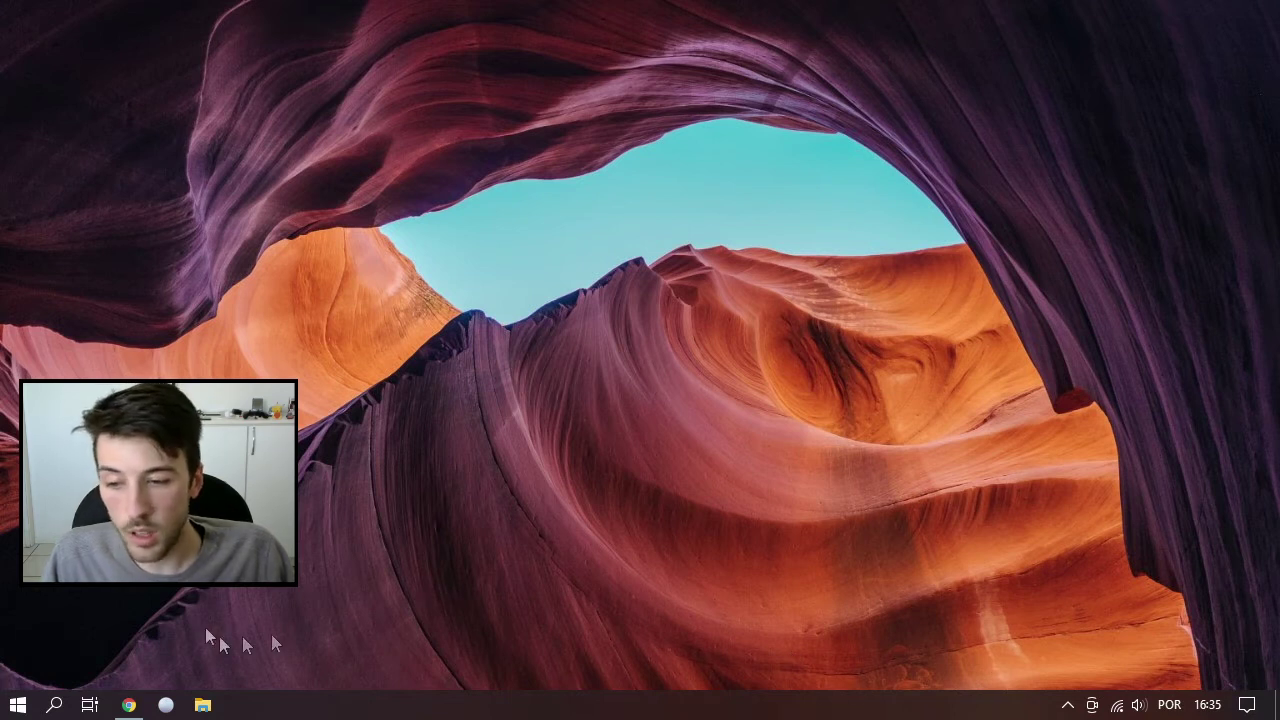
# Search the installed programs for "scr" to find the NDI Screen Capture application
pyautogui.click(15, 710)
pyautogui.write('sr')
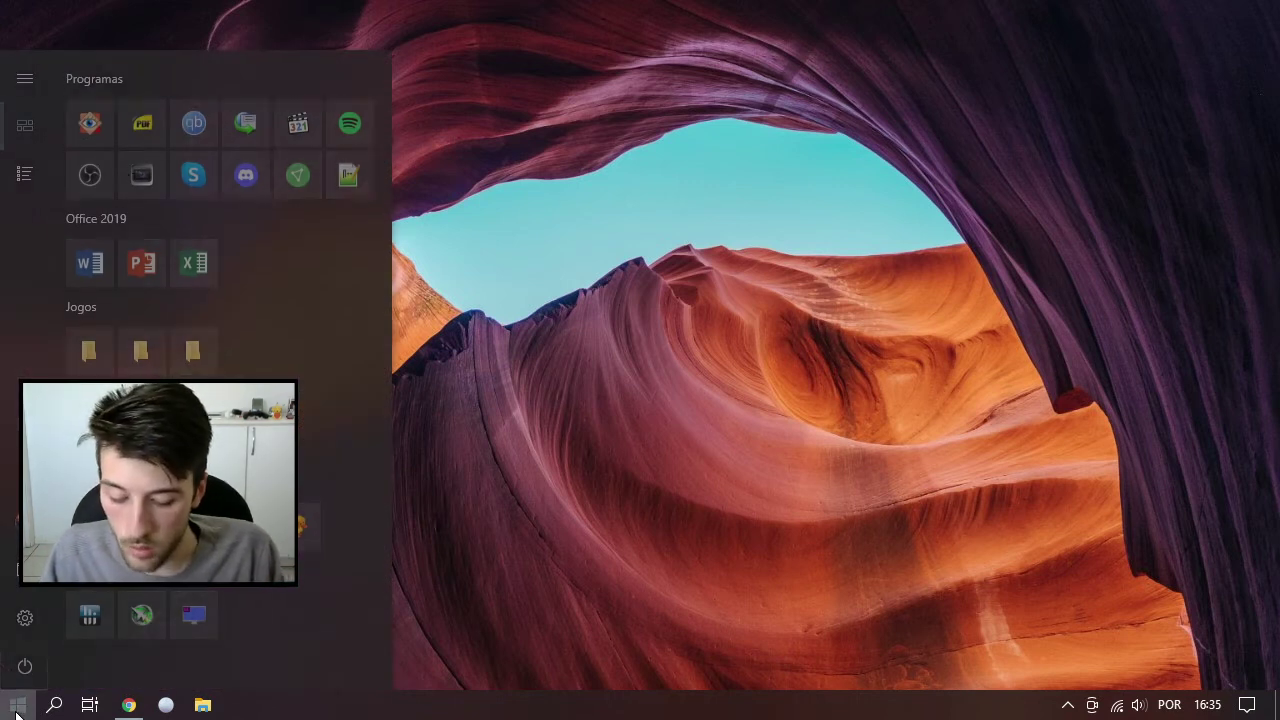
pyautogui.press('BackSpace')
pyautogui.write('cr')
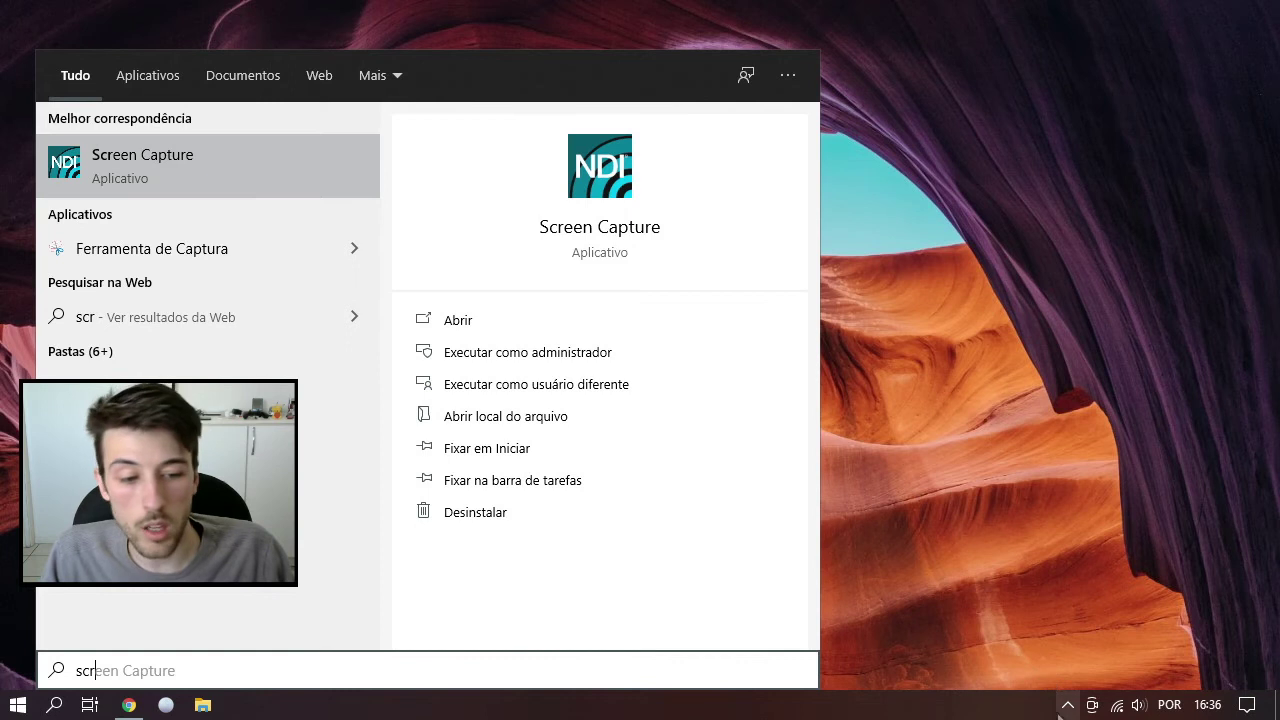
pyautogui.click(1011, 585)
# Check that NDI Screen Capture is running in the background and view its exit option
pyautogui.click(1067, 705)
pyautogui.rightClick(1034, 671)
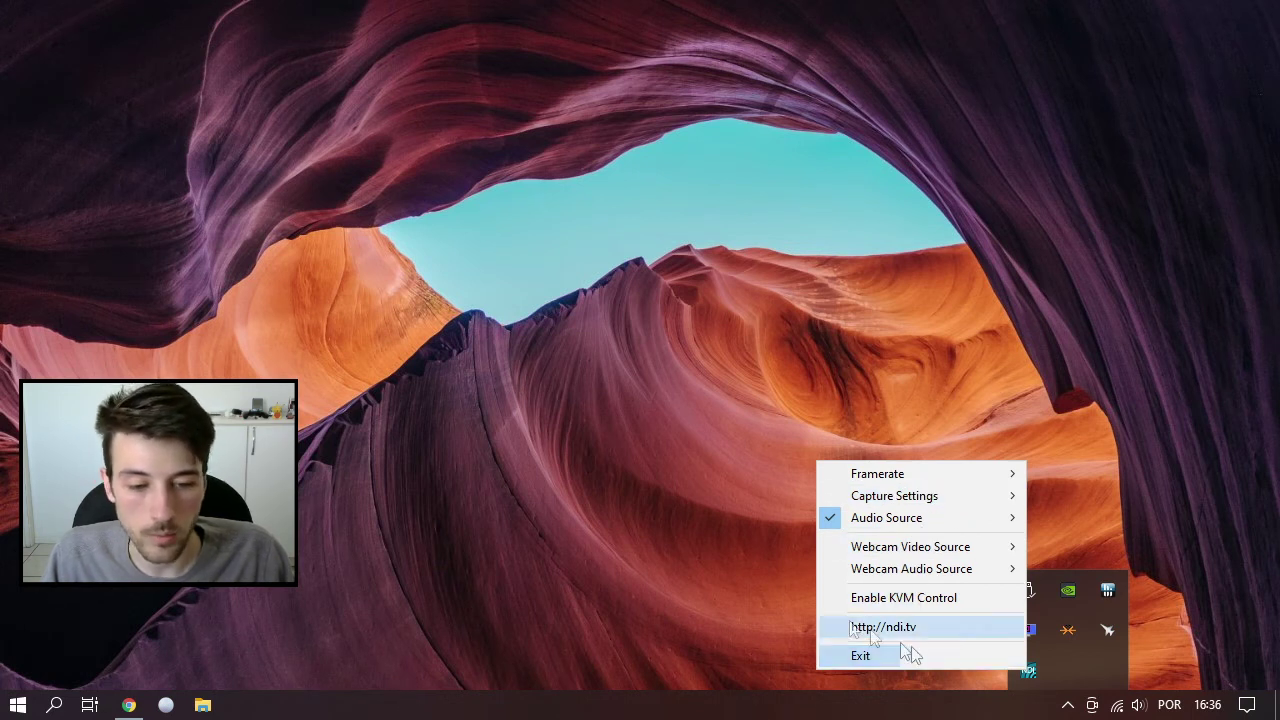
pyautogui.click(779, 564)
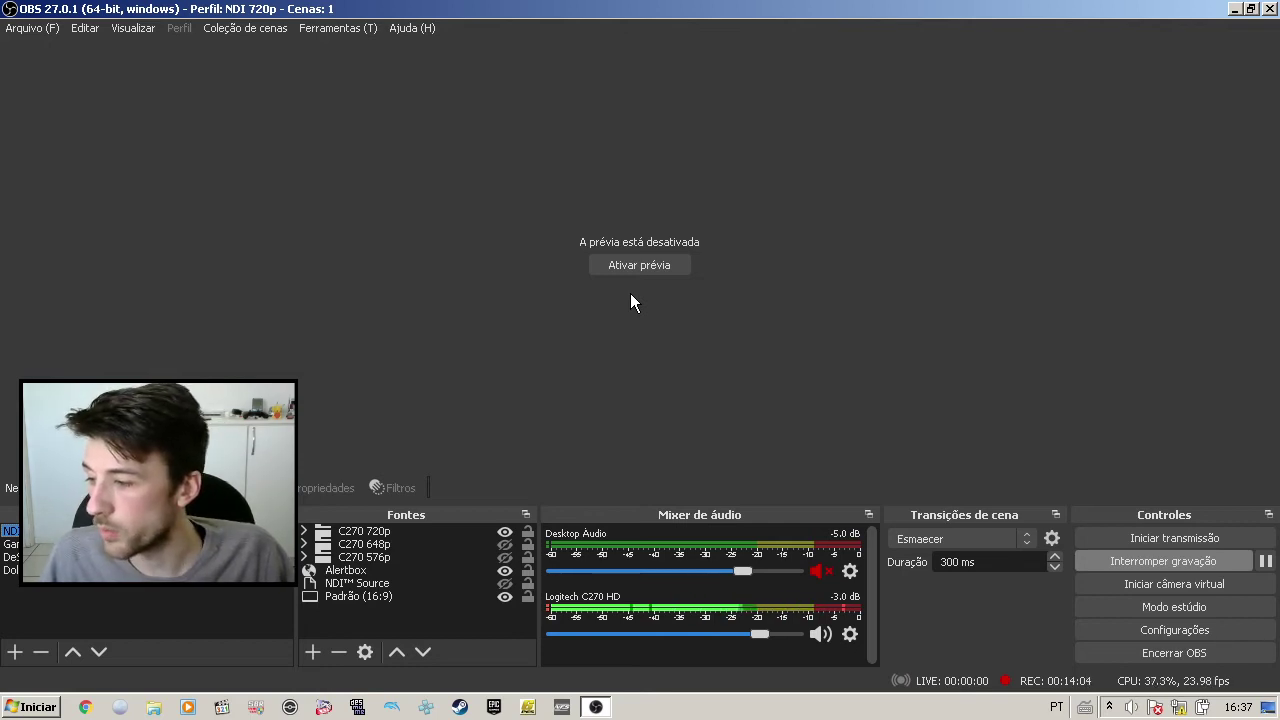
# Open the properties of the NDI Source in OBS Studio and review its preview, source name and bandwidth settings
pyautogui.click(365, 585)
pyautogui.rightClick(365, 585)
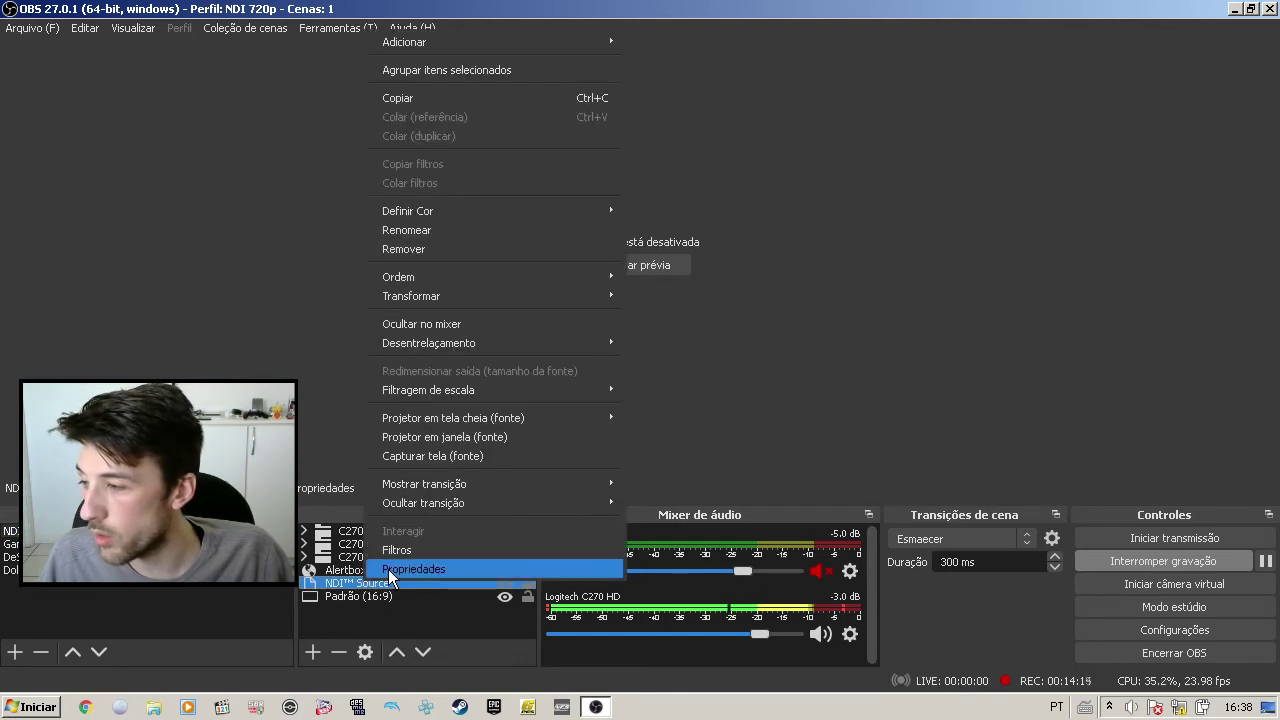
pyautogui.click(392, 572)
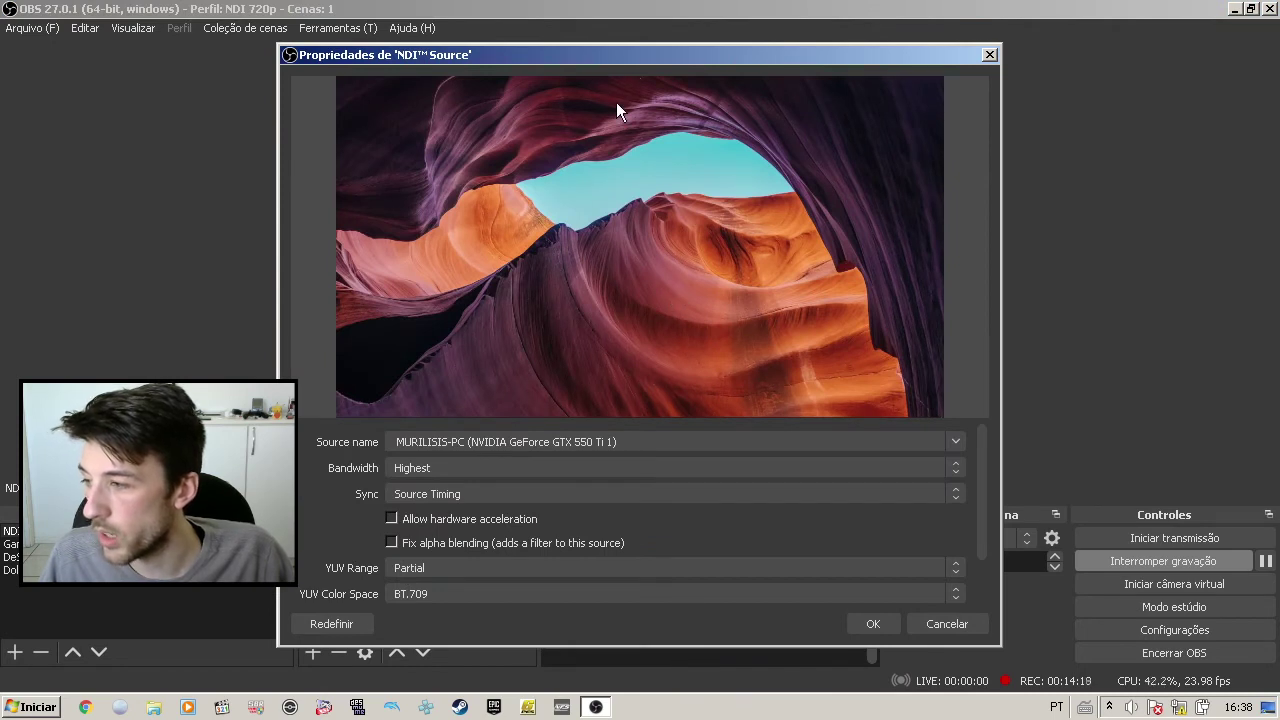
pyautogui.moveTo(589, 35); pyautogui.dragTo(590, 36)
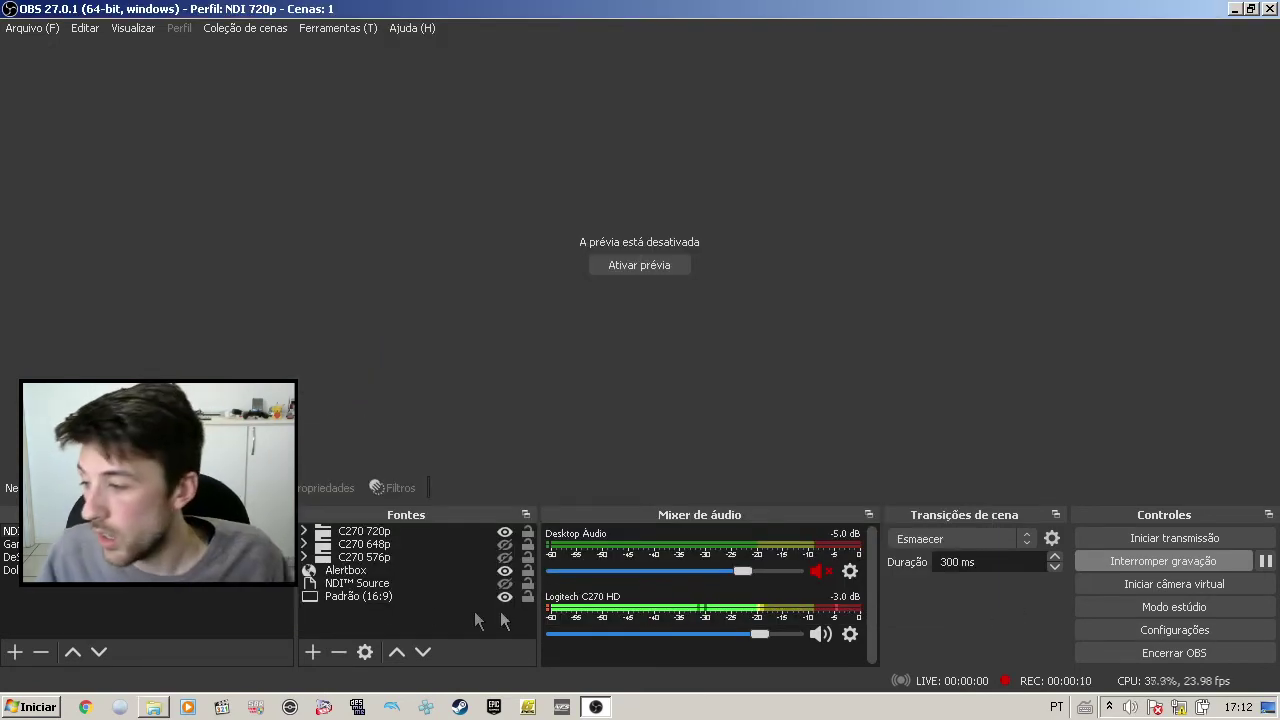
# View the source types that can be added to the scene, including NDI Source, without adding one
pyautogui.click(350, 583)
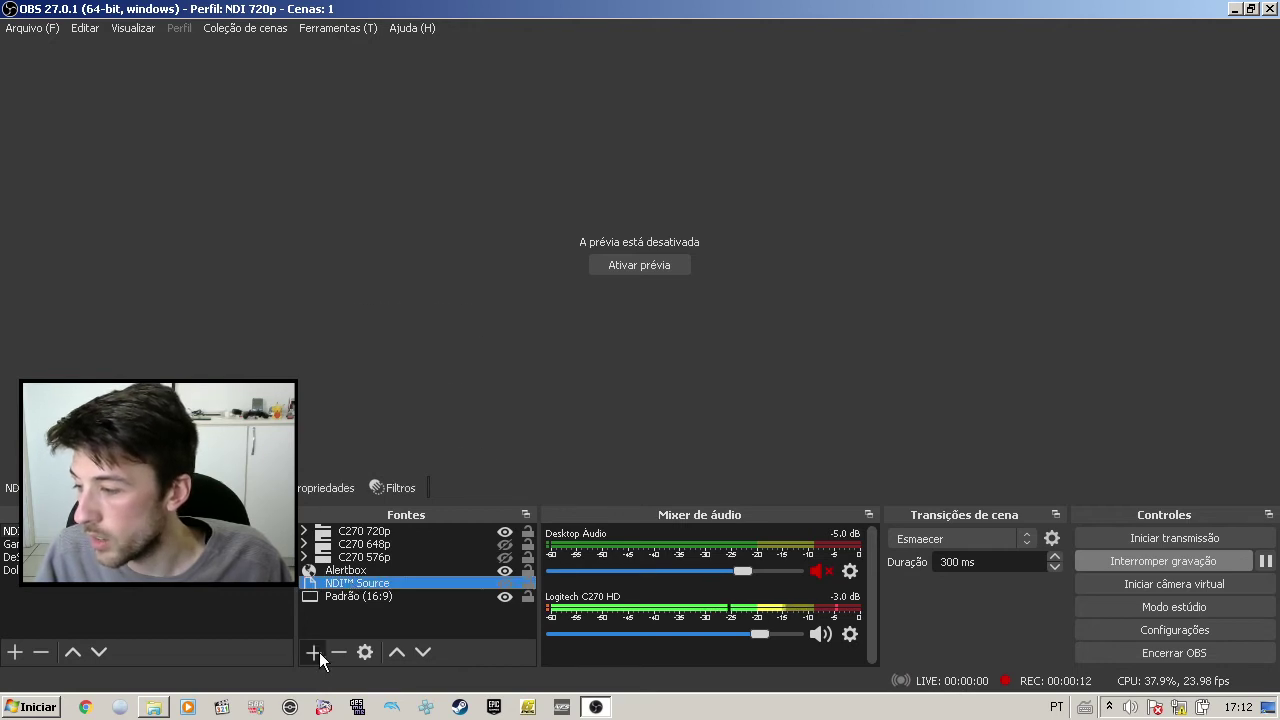
pyautogui.click(317, 652)
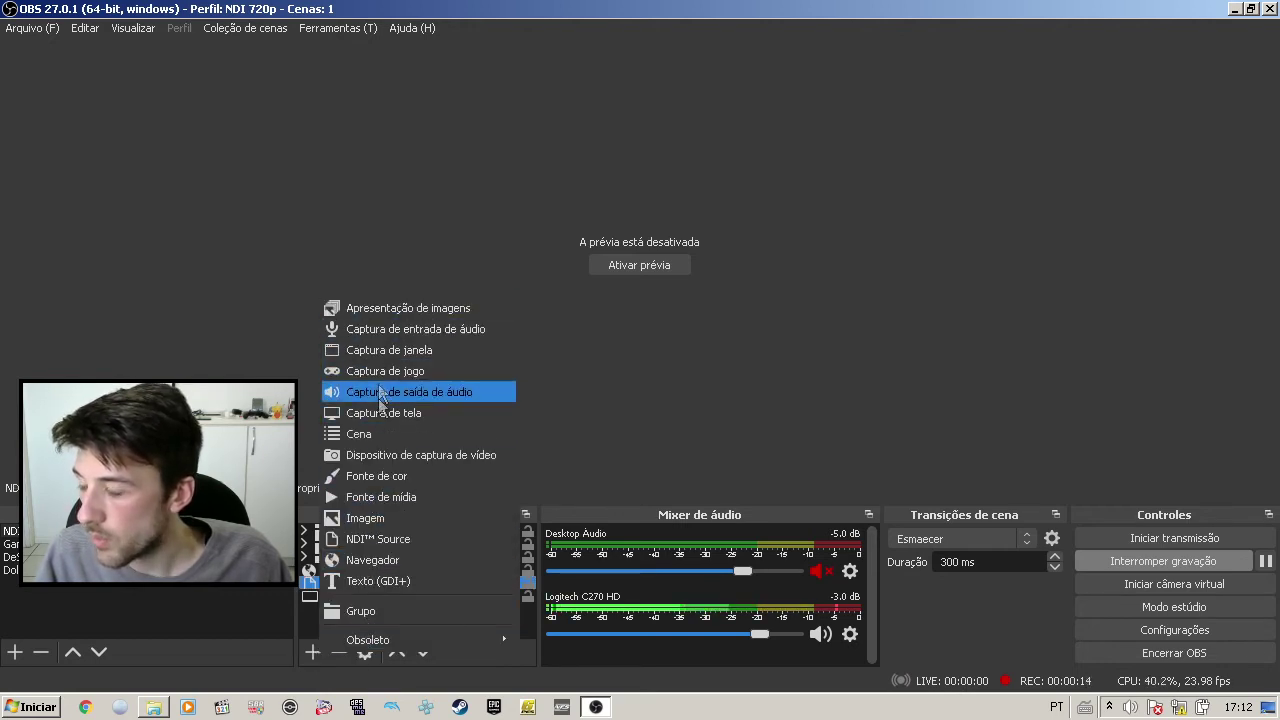
pyautogui.click(305, 630)
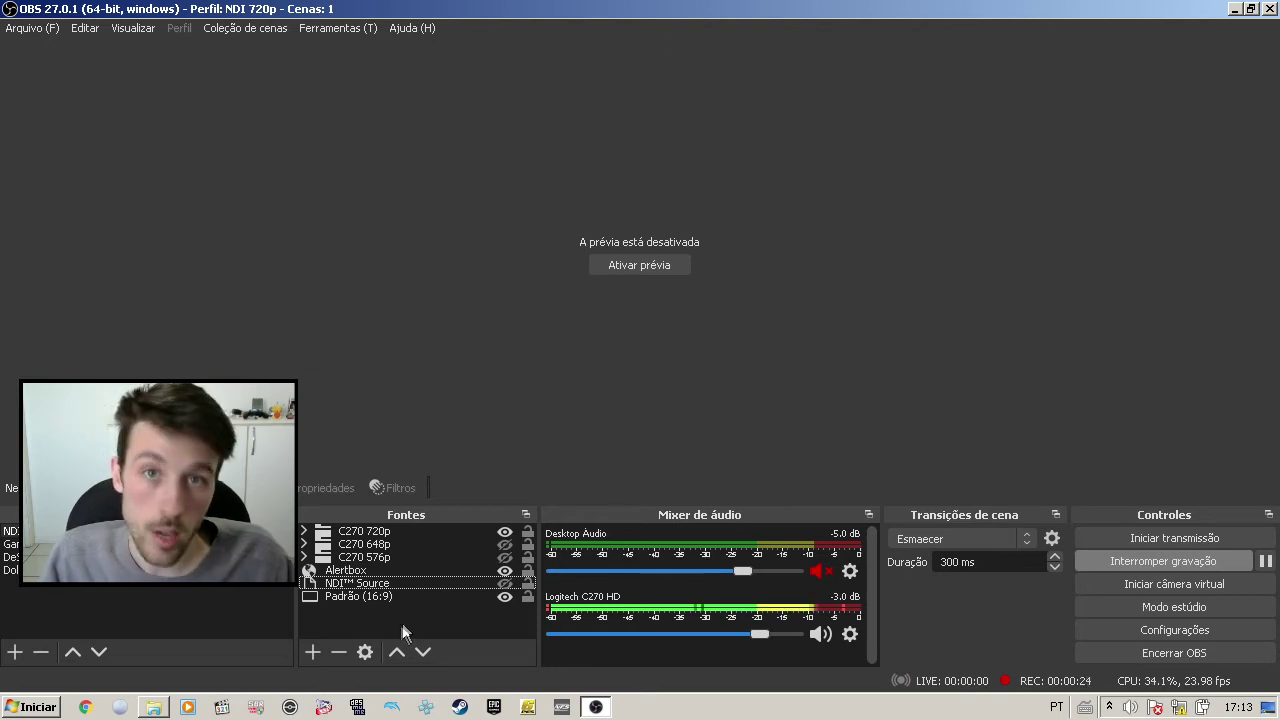
# Switch to the OBS Studio folder in File Explorer and look over the ndi-runtime-4.5.1-Windows.exe and NewTek NDI 3.8 Runtime.exe installers
pyautogui.click(153, 707)
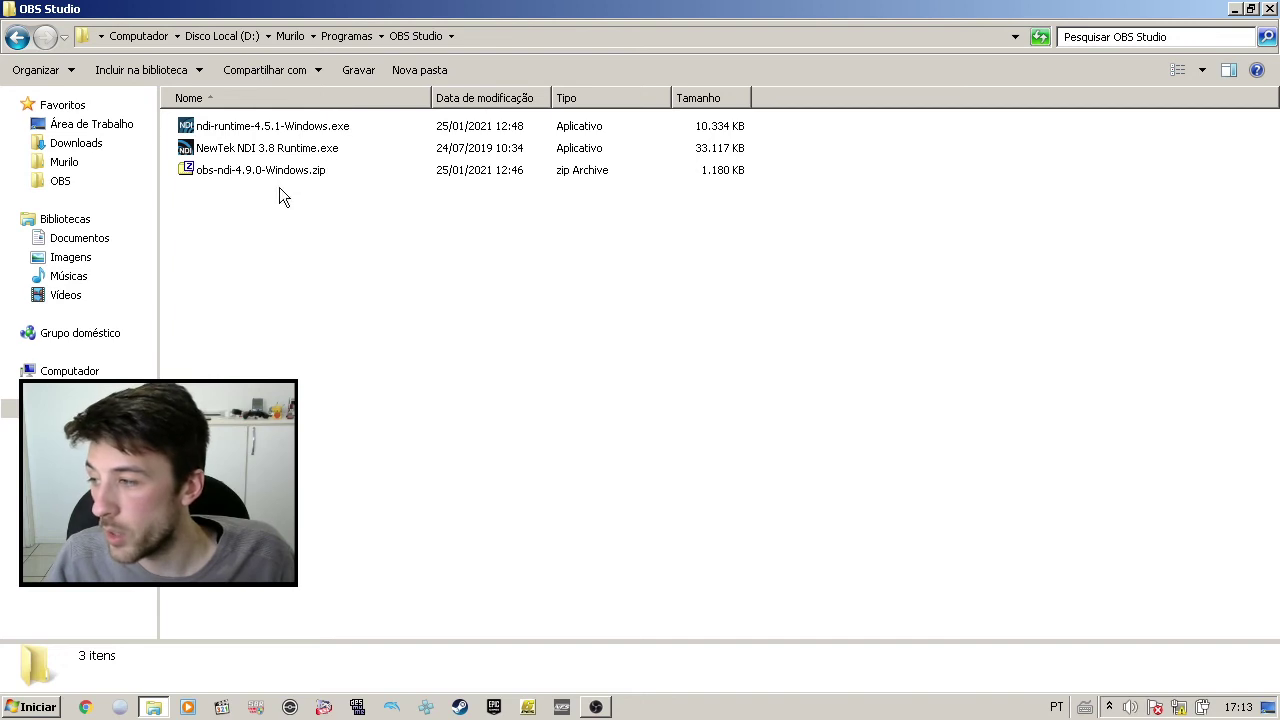
pyautogui.click(275, 133)
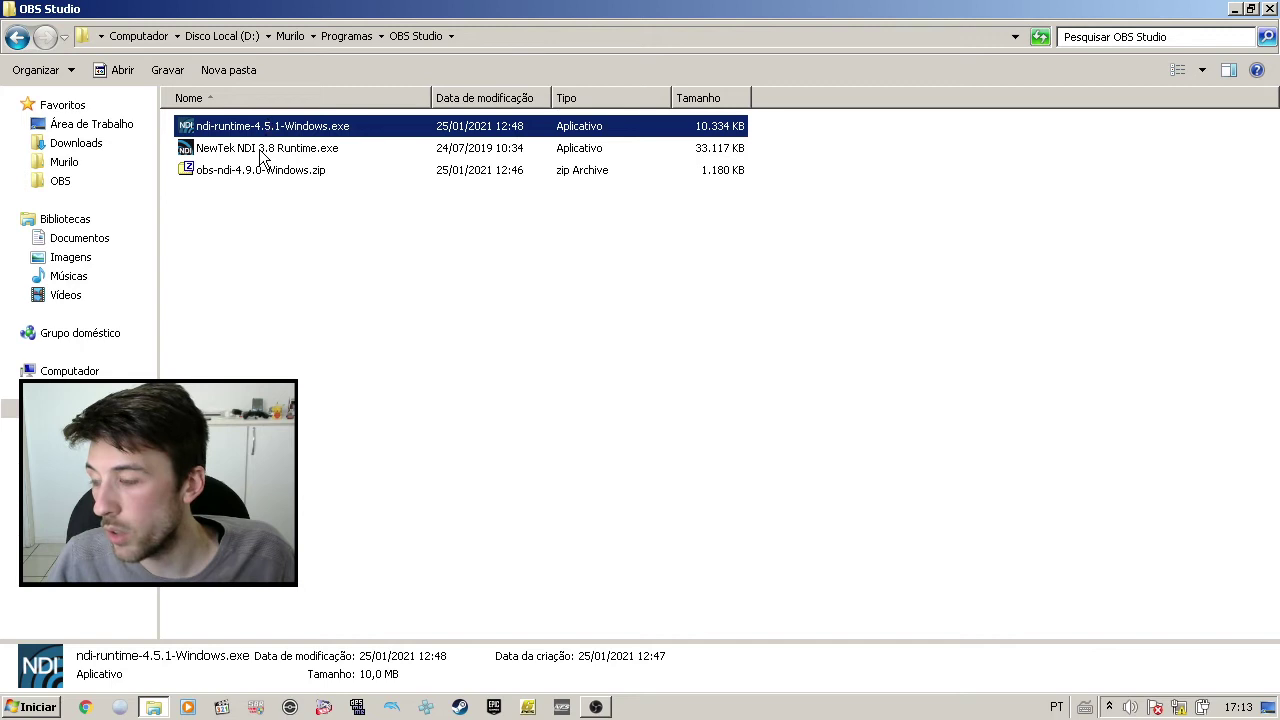
pyautogui.click(247, 212)
pyautogui.click(281, 131)
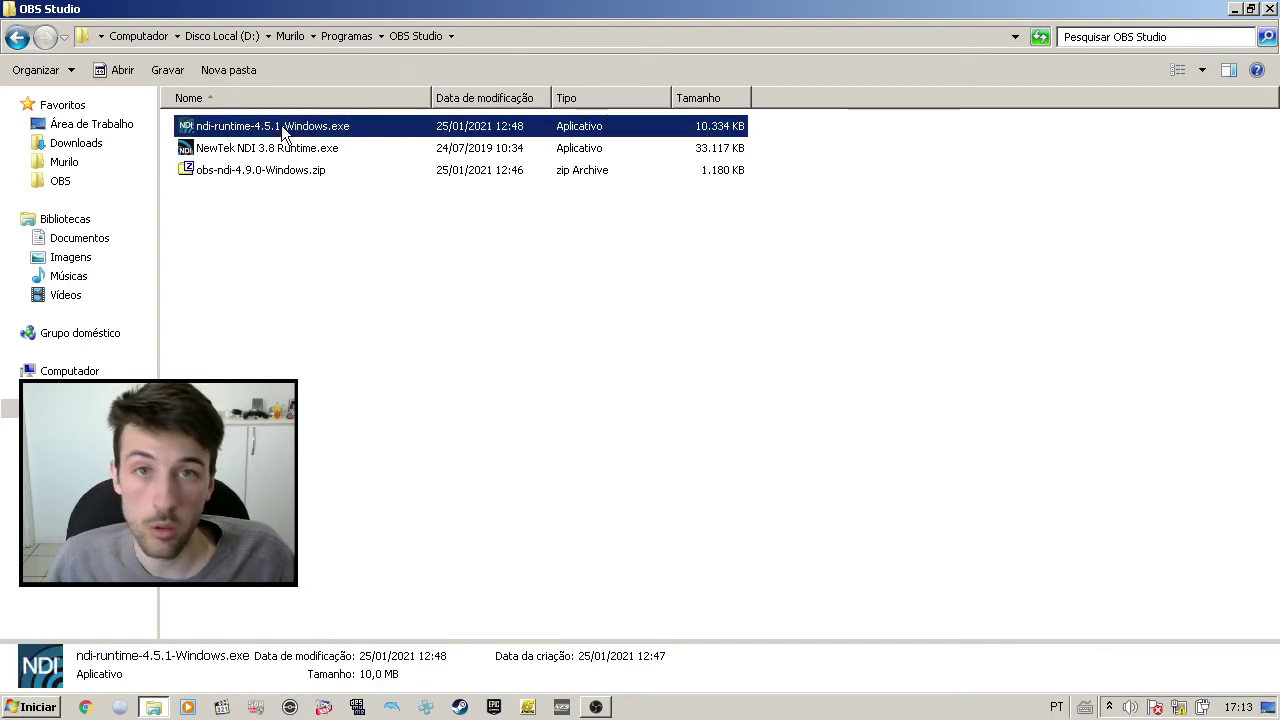
pyautogui.click(274, 208)
# Extract obs-ndi-4.9.0-Windows.zip into the current folder with 7-Zip
pyautogui.click(226, 176)
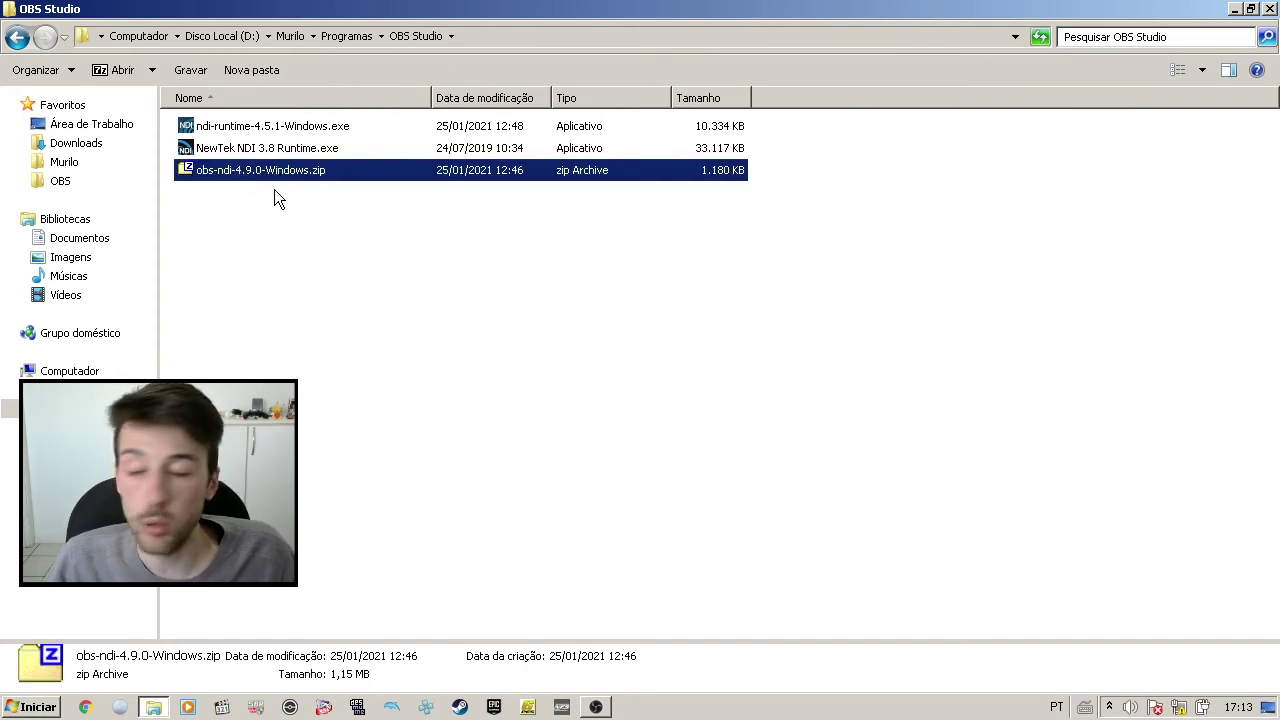
pyautogui.rightClick(265, 174)
pyautogui.moveTo(350, 216)
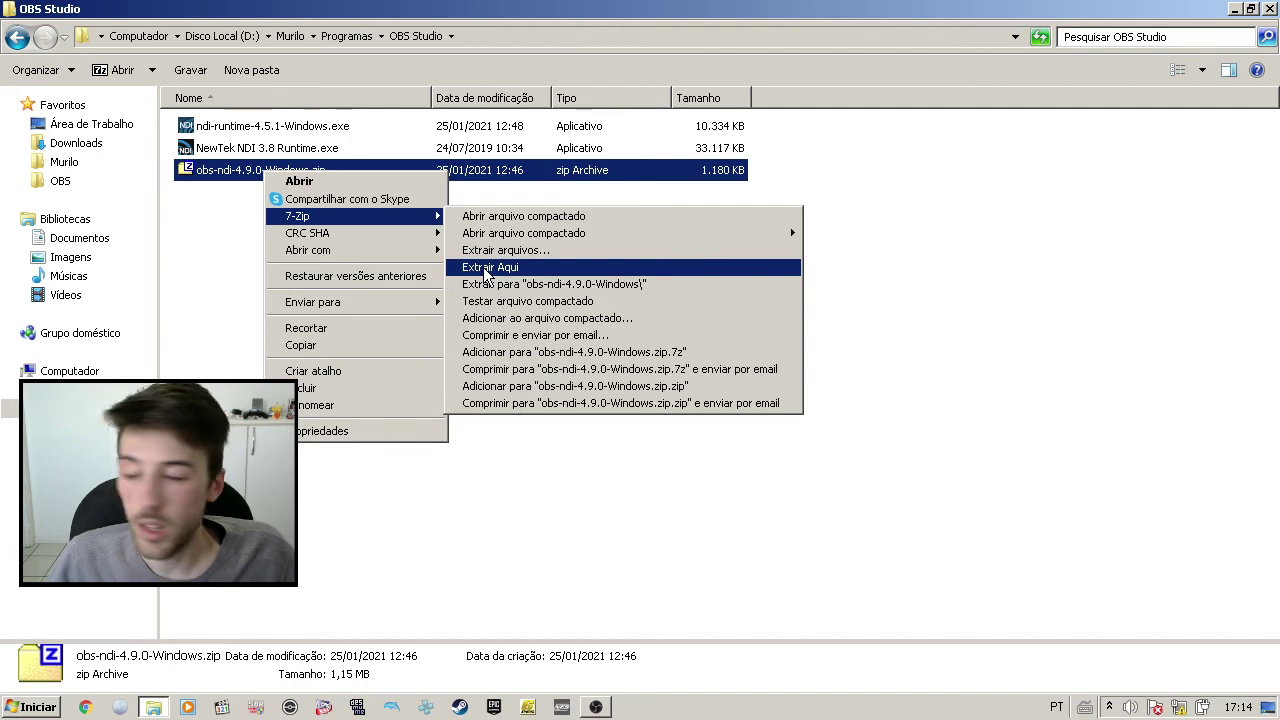
pyautogui.click(487, 268)
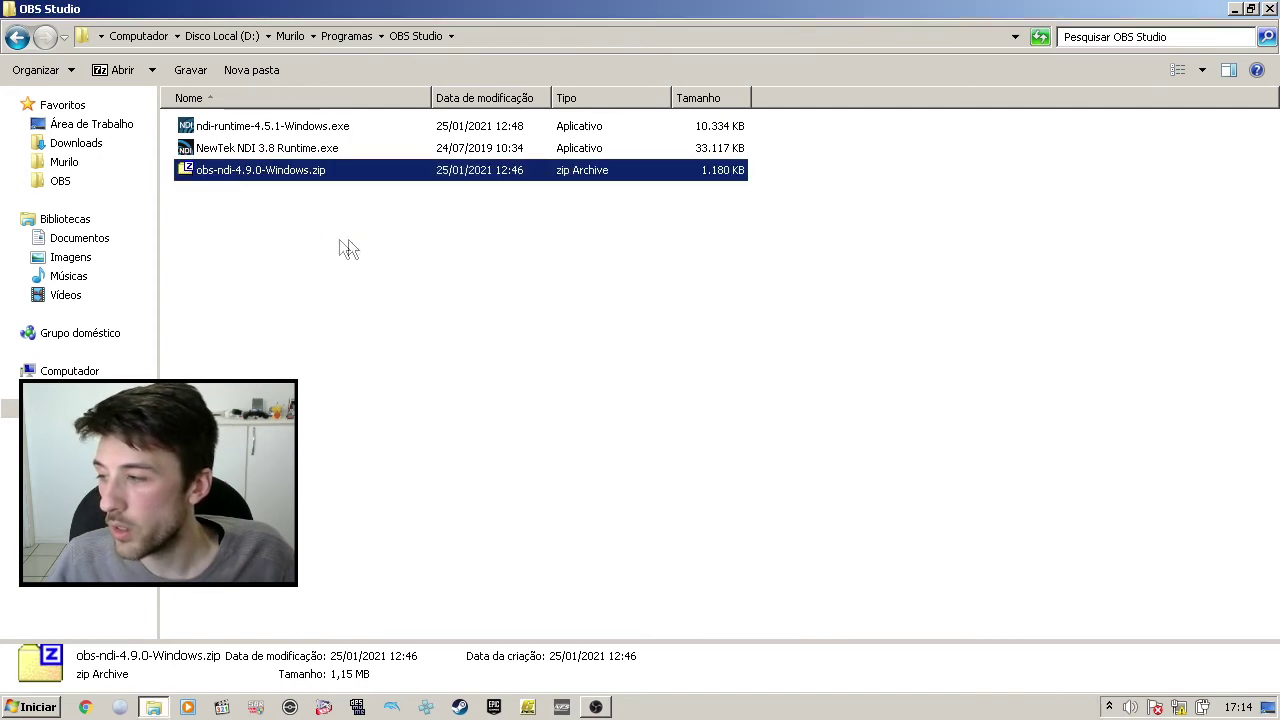
# Select the extracted data and obs-plugins folders together
pyautogui.click(226, 133)
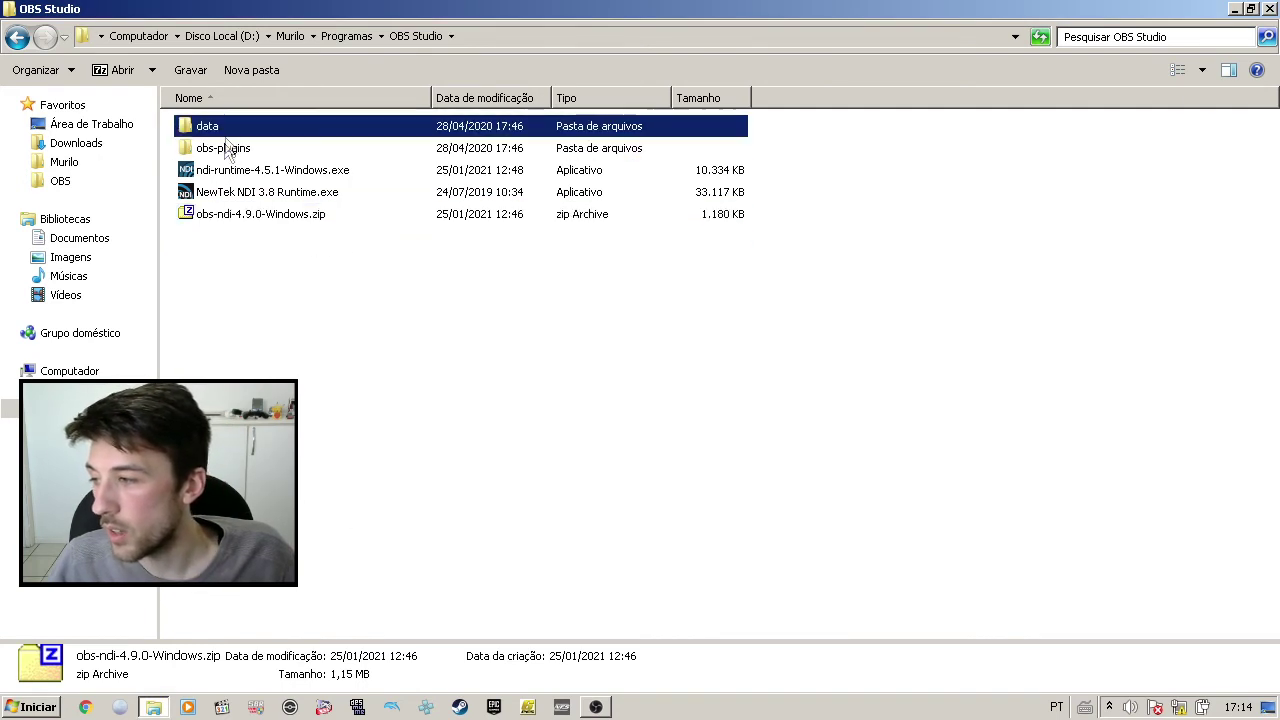
pyautogui.click(226, 145)
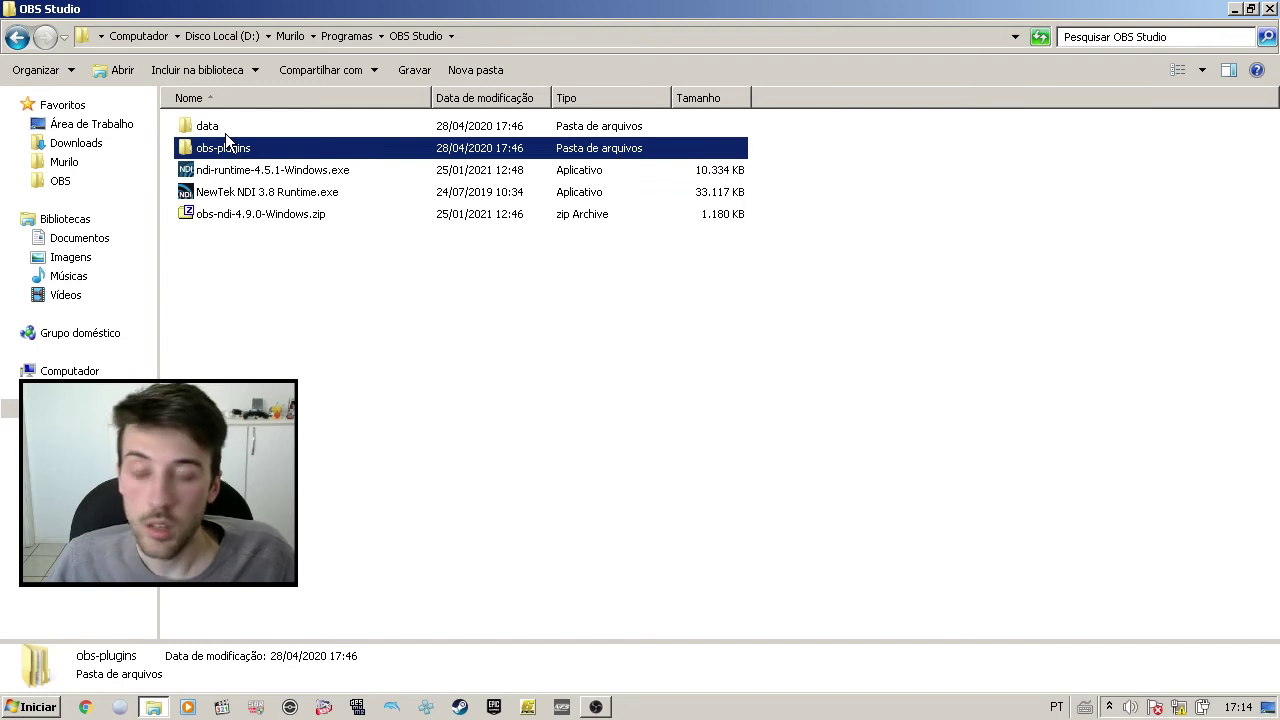
pyautogui.click(225, 133)
pyautogui.keyDown('ctrl'); pyautogui.click(225, 133); pyautogui.keyUp('ctrl')
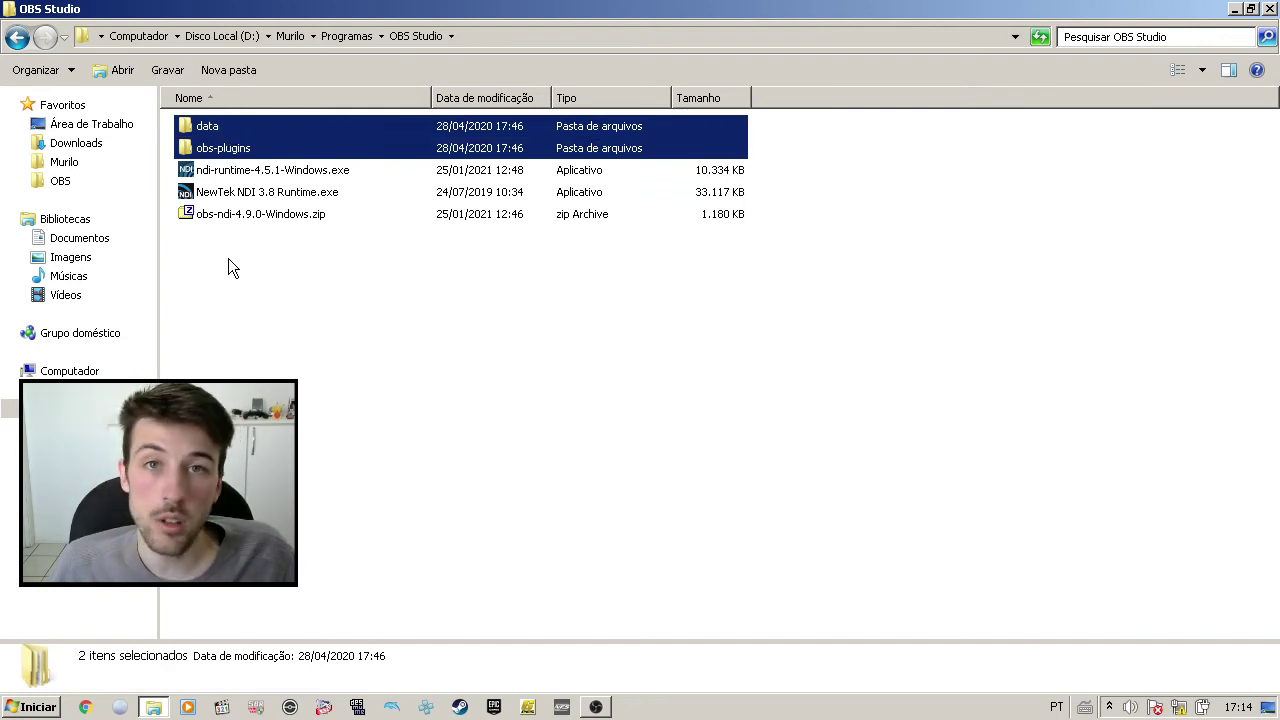
# Open the obs-studio folder in Arquivos de Programas on drive C: and view the available folder actions without applying one
pyautogui.moveTo(215, 147); pyautogui.dragTo(60, 390)
pyautogui.click(60, 390)
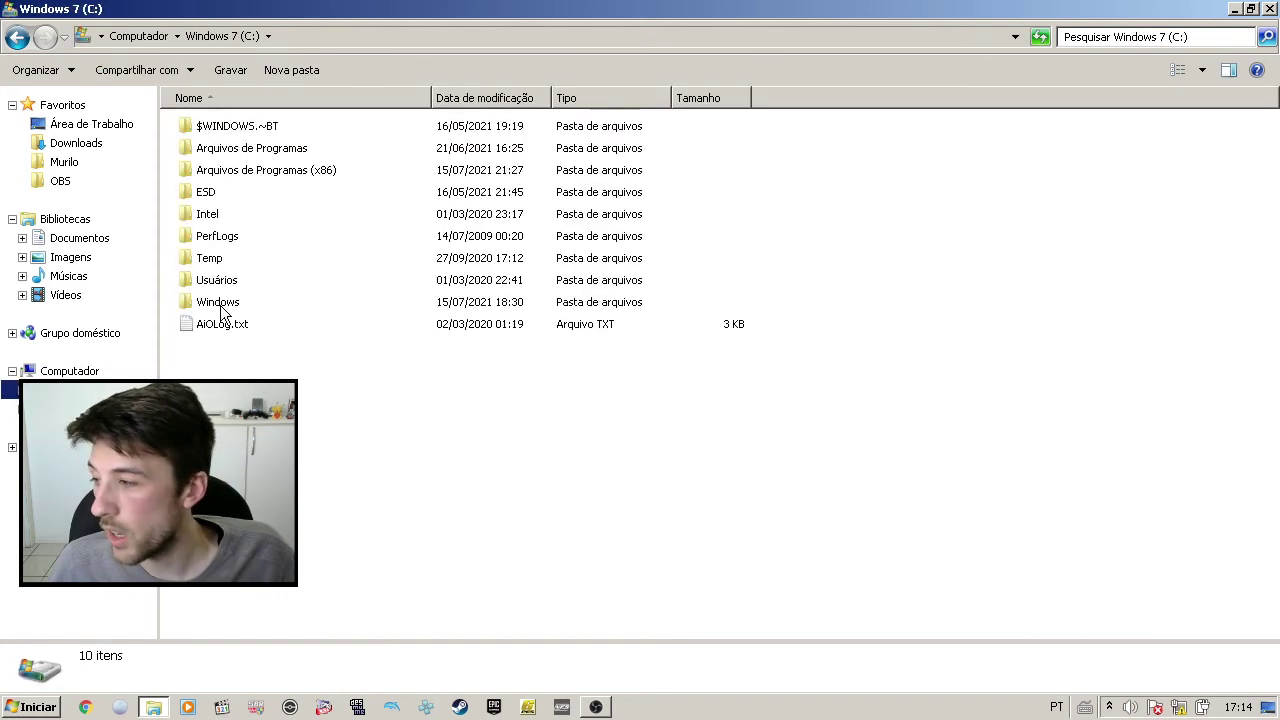
pyautogui.doubleClick(242, 151)
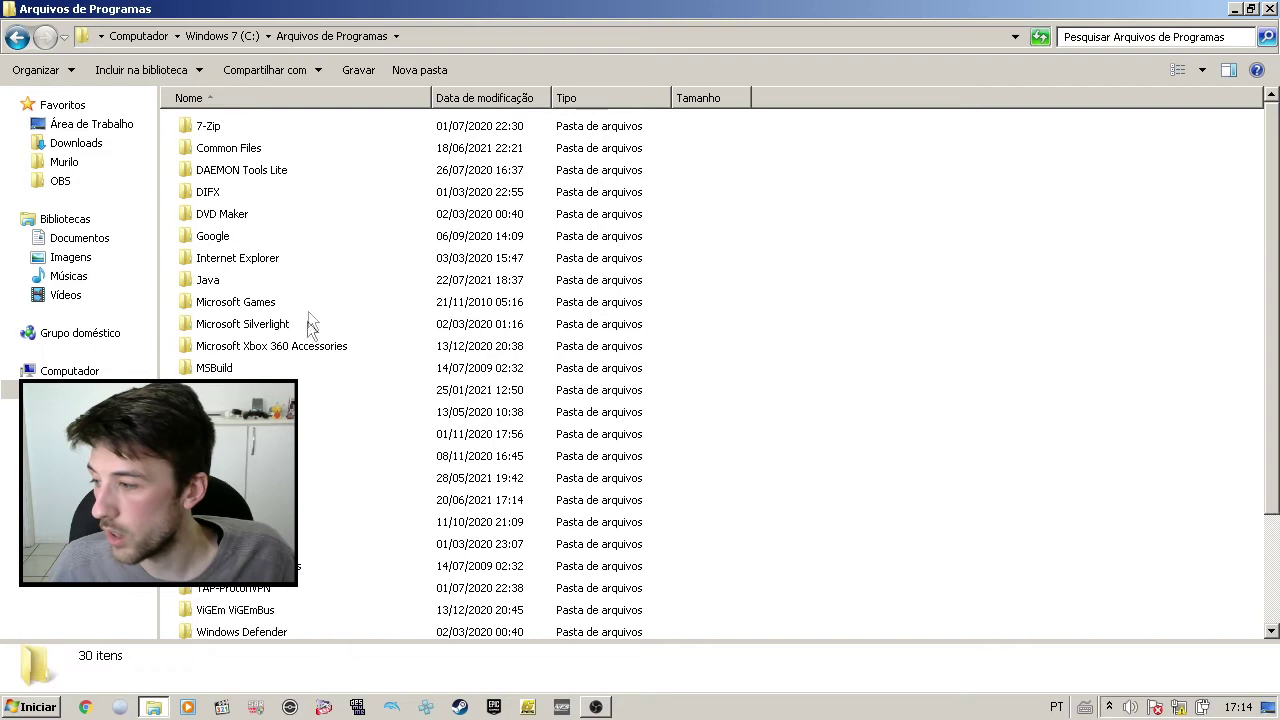
pyautogui.scroll(-2, 306, 390)
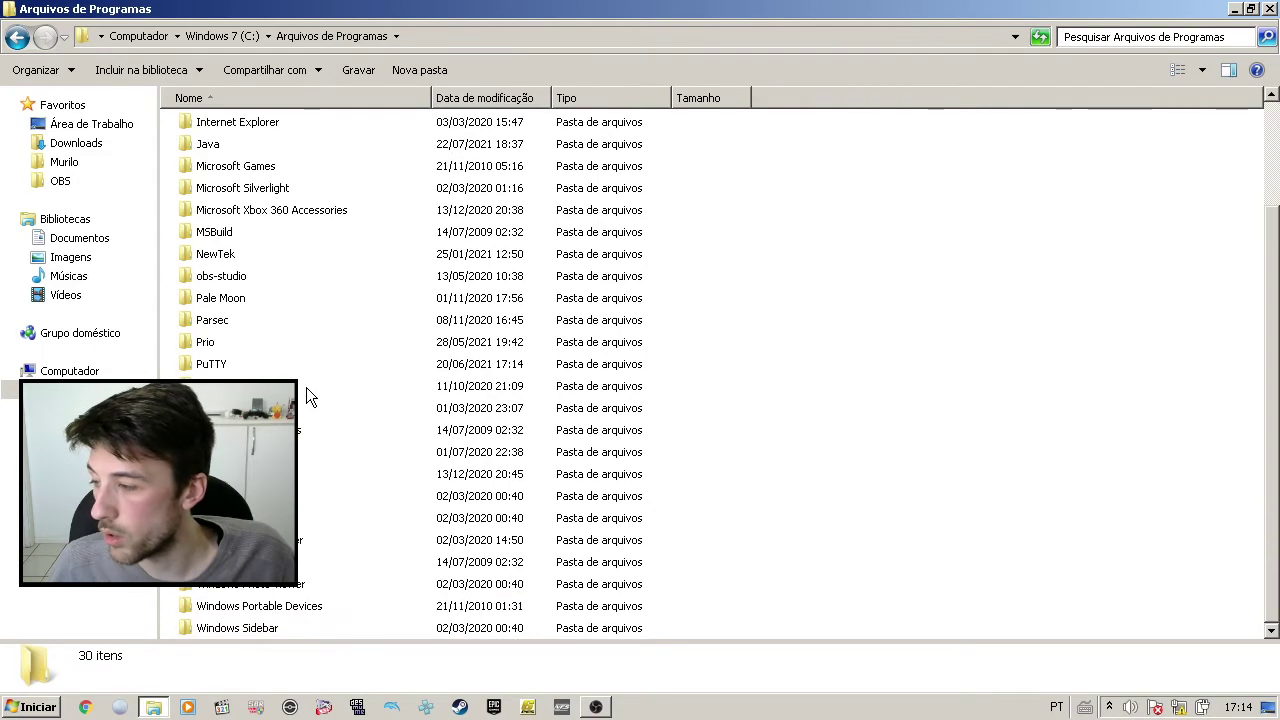
pyautogui.scroll(2, 270, 370)
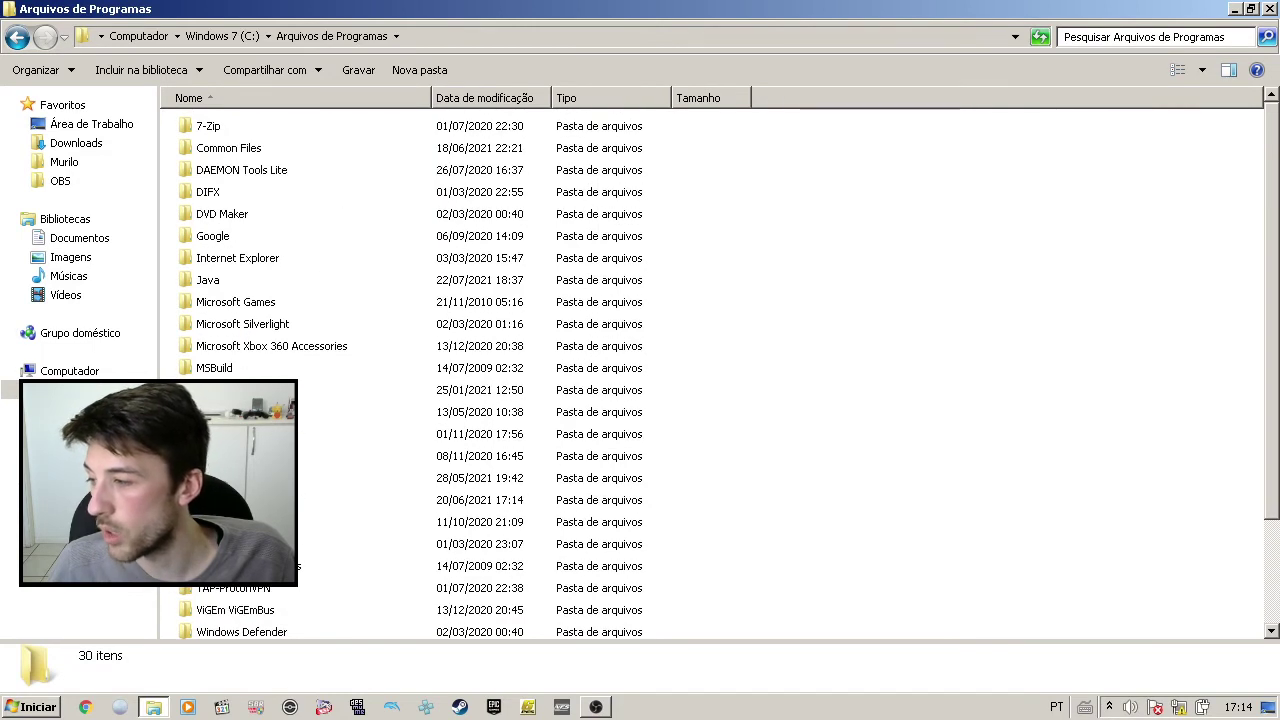
pyautogui.doubleClick(250, 412)
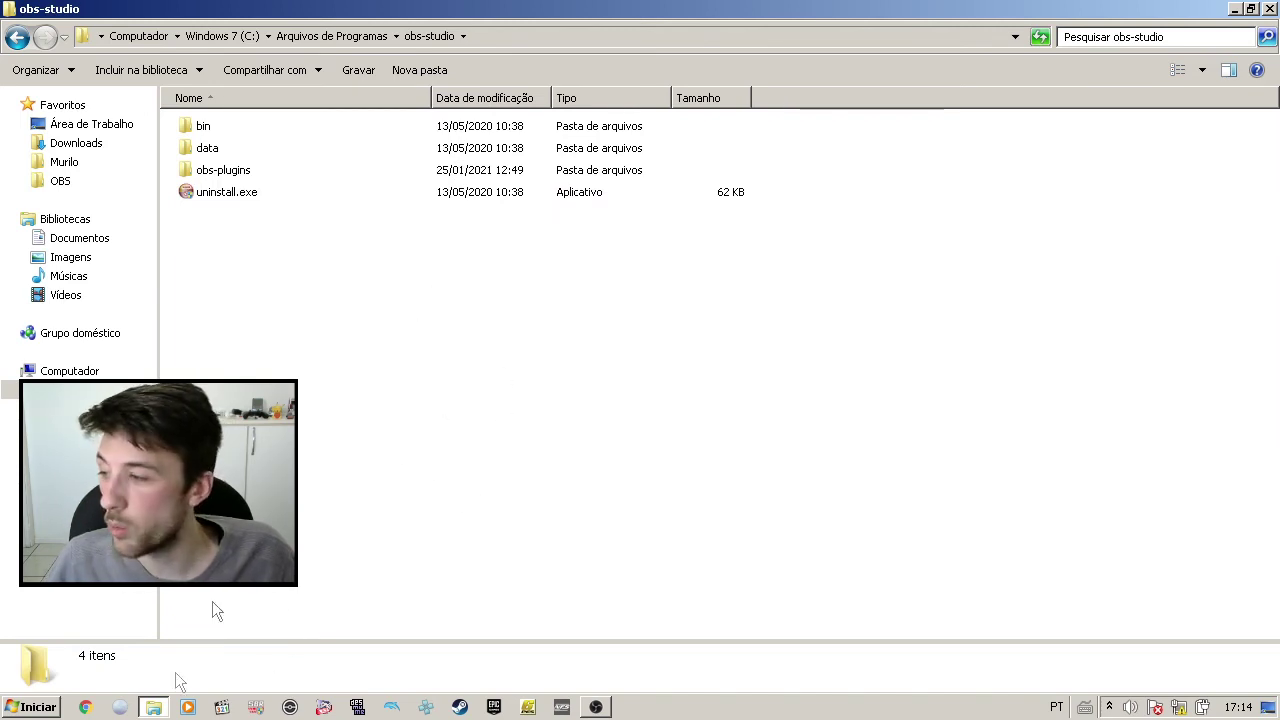
pyautogui.rightClick(338, 367)
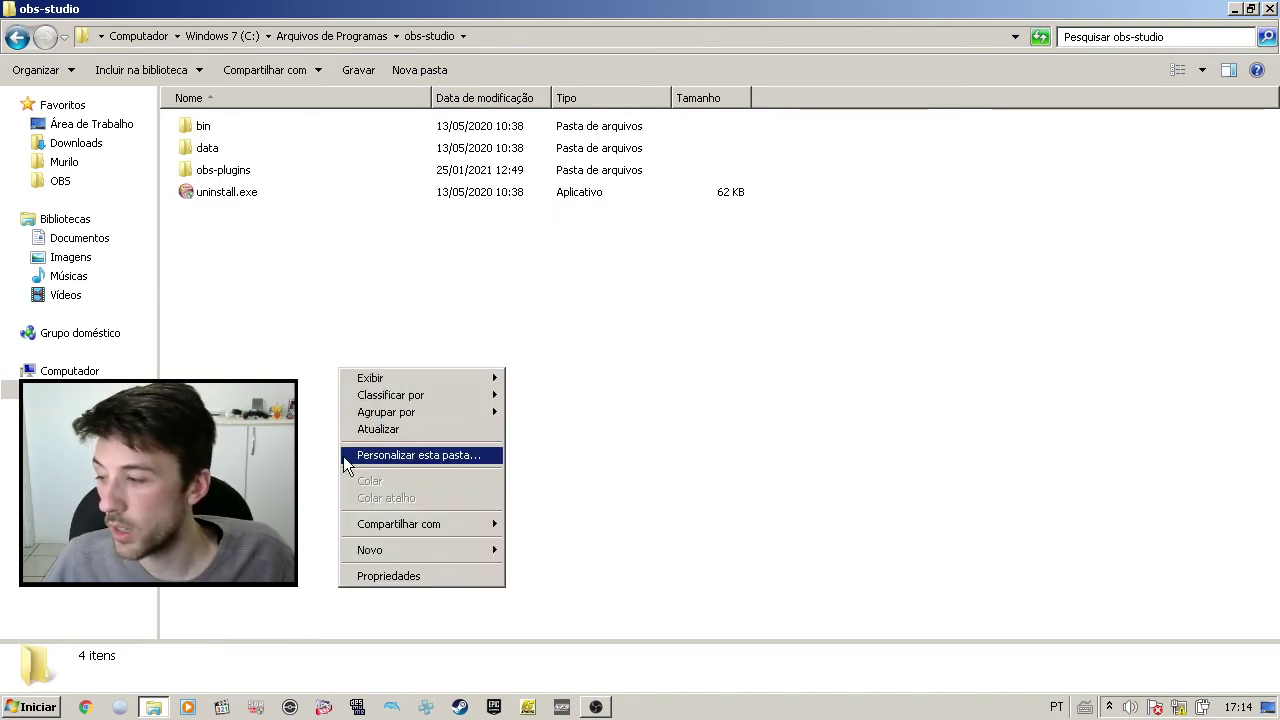
pyautogui.click(300, 330)
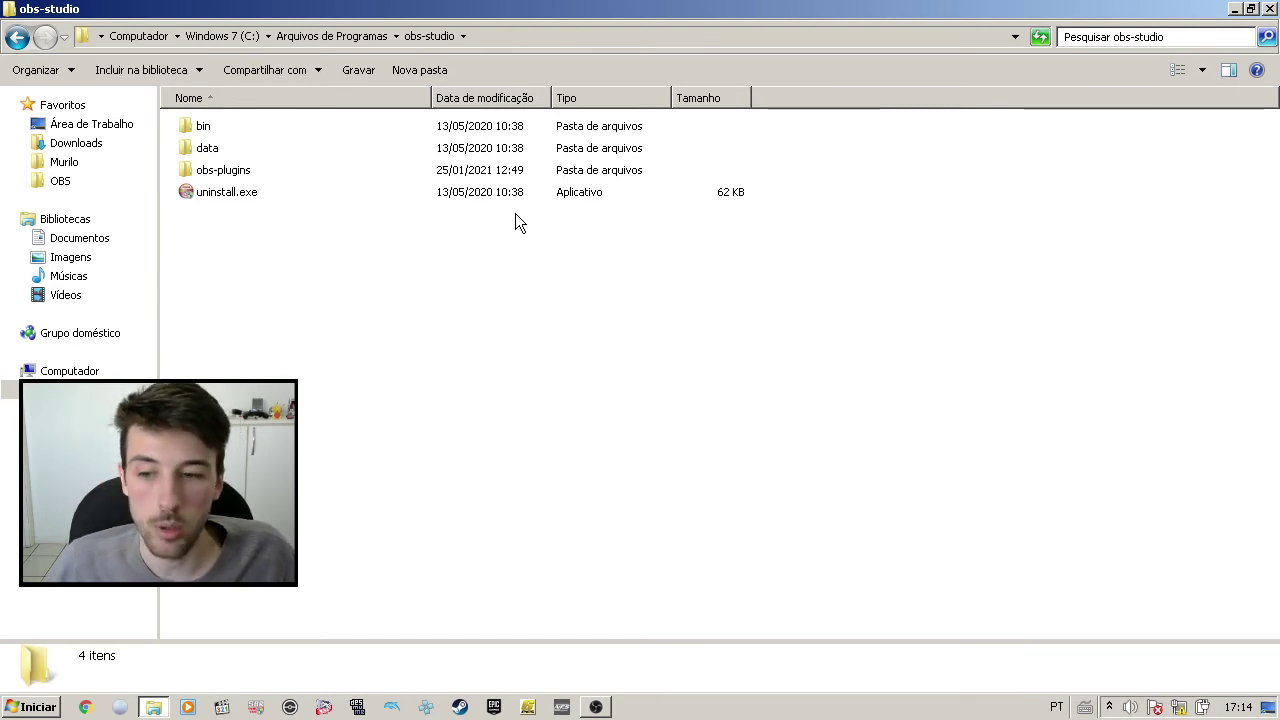
# Switch to OBS Studio and check the list of addable source types for NDI Source, without adding one
pyautogui.click(596, 707)
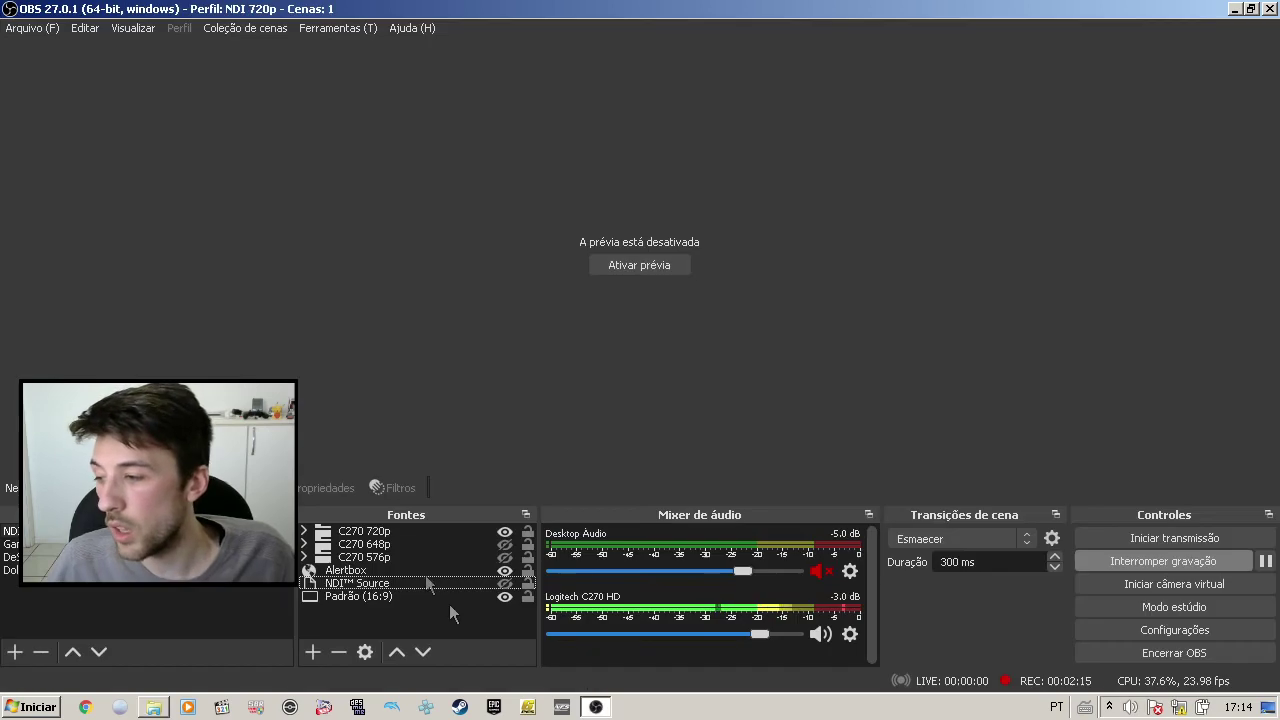
pyautogui.click(313, 652)
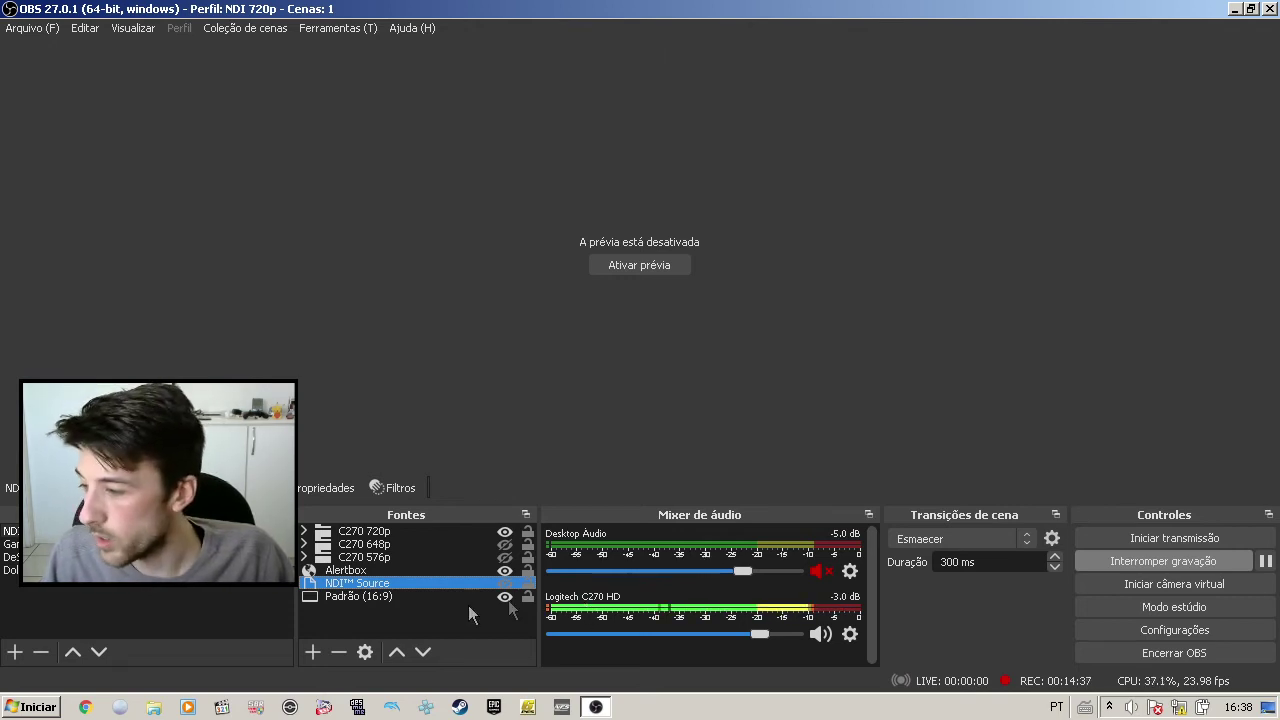
pyautogui.click(312, 651)
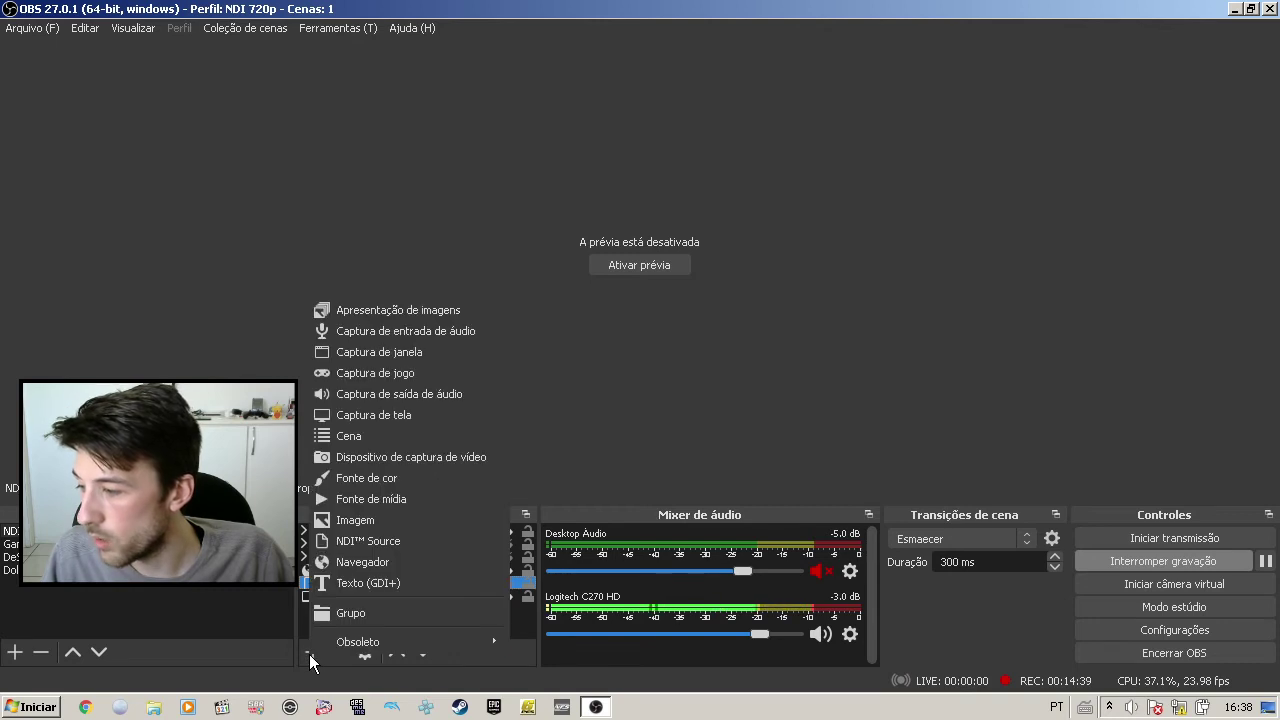
pyautogui.click(523, 620)
# Open the properties of the existing NDI Source and view the available source names, keeping the current one
pyautogui.click(398, 585)
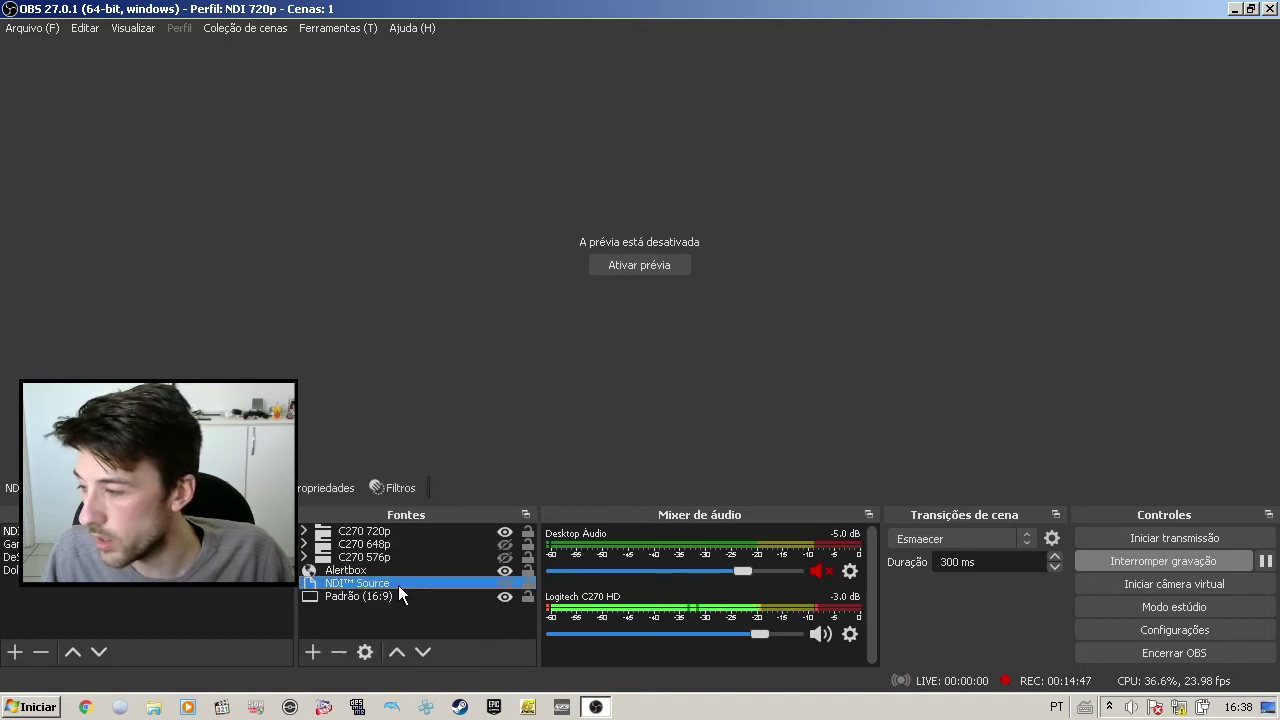
pyautogui.rightClick(398, 585)
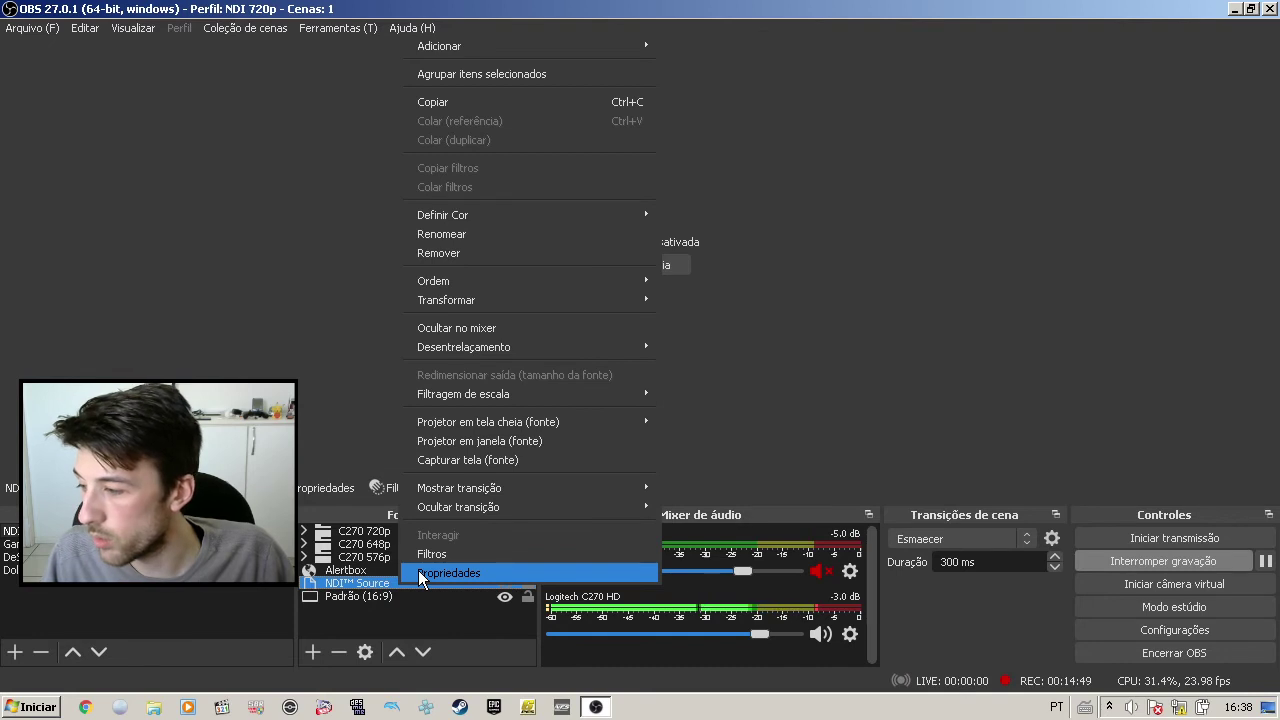
pyautogui.click(420, 573)
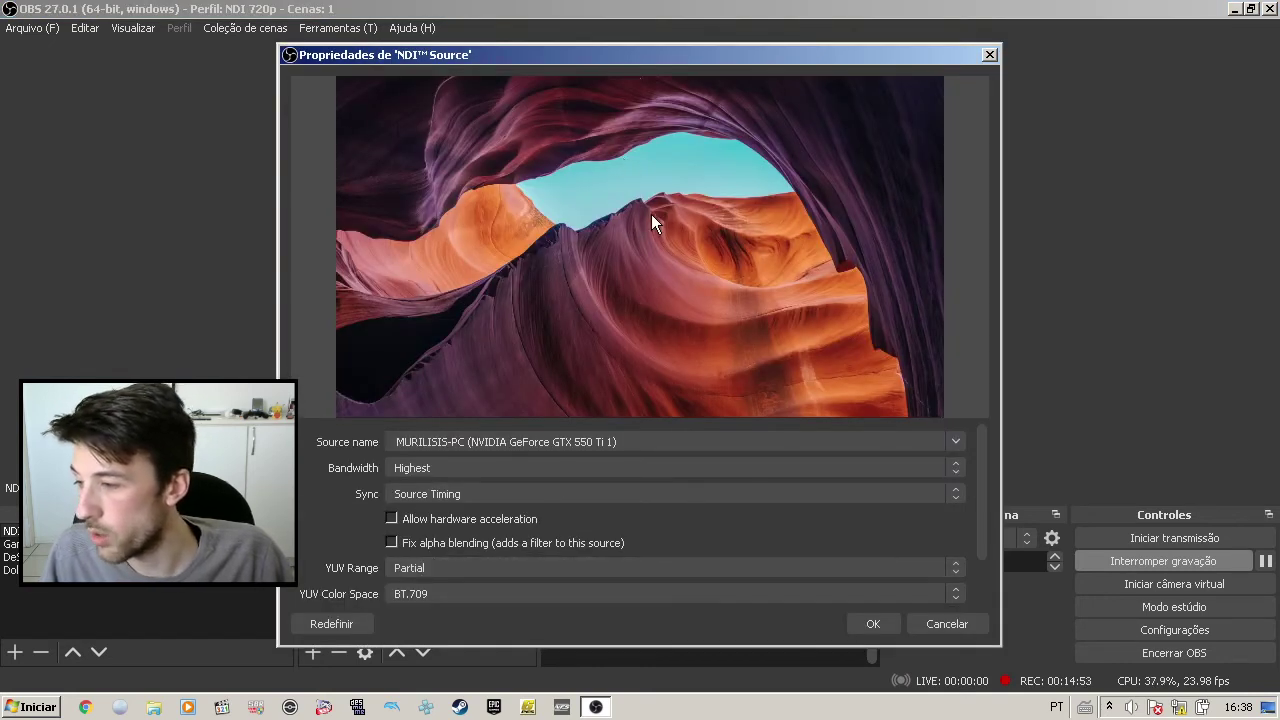
pyautogui.click(953, 445)
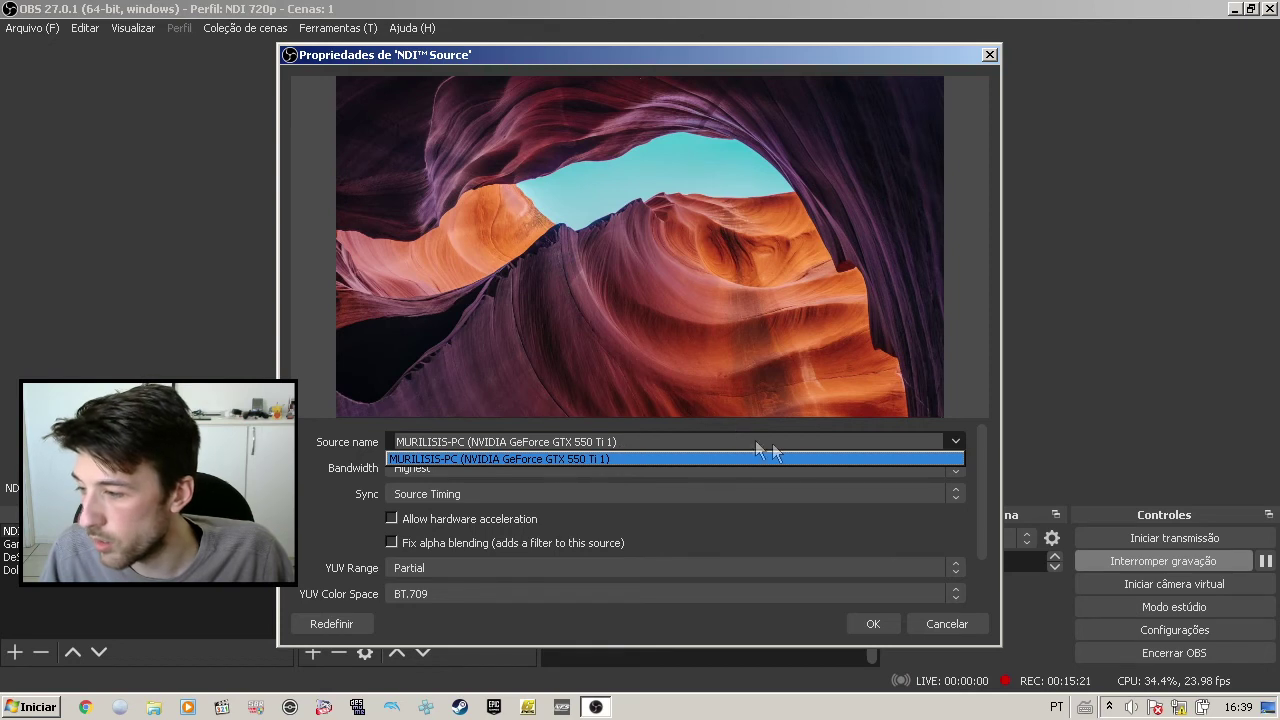
pyautogui.click(954, 443)
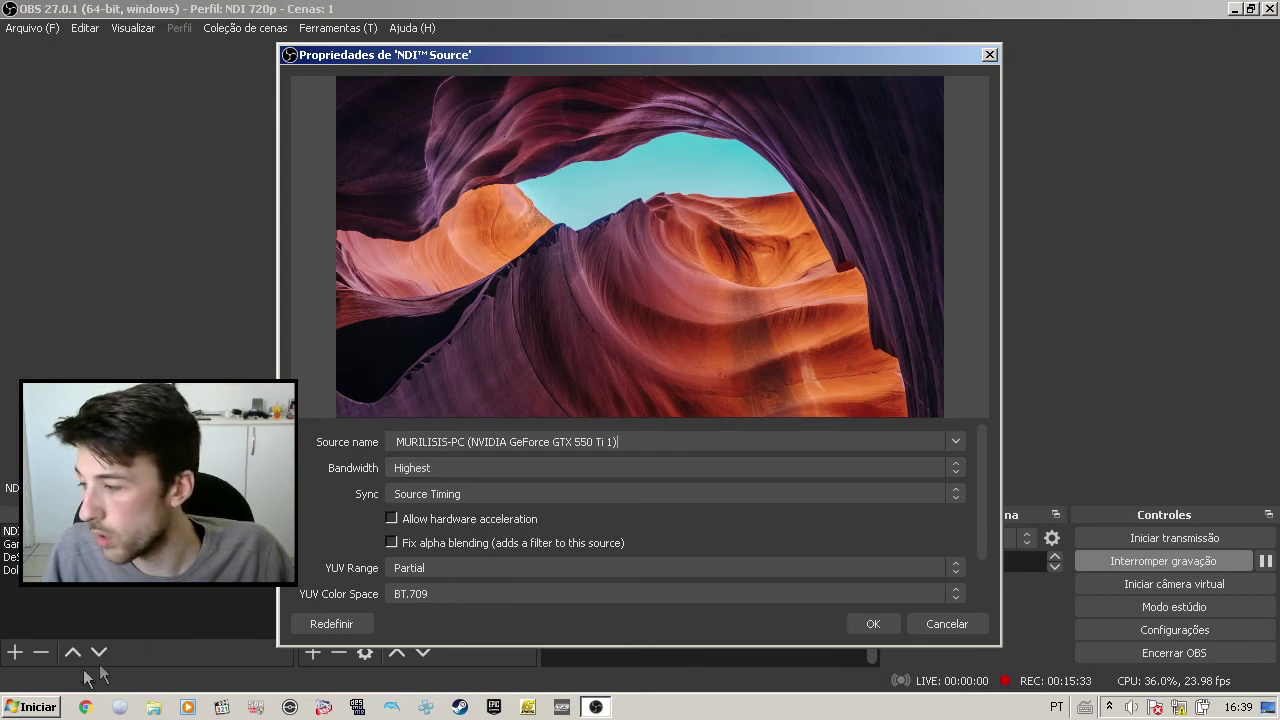
# Open a Windows command prompt, ping 192.168.1.10 to test the connection to the other PC, and exit the prompt
pyautogui.click(31, 710)
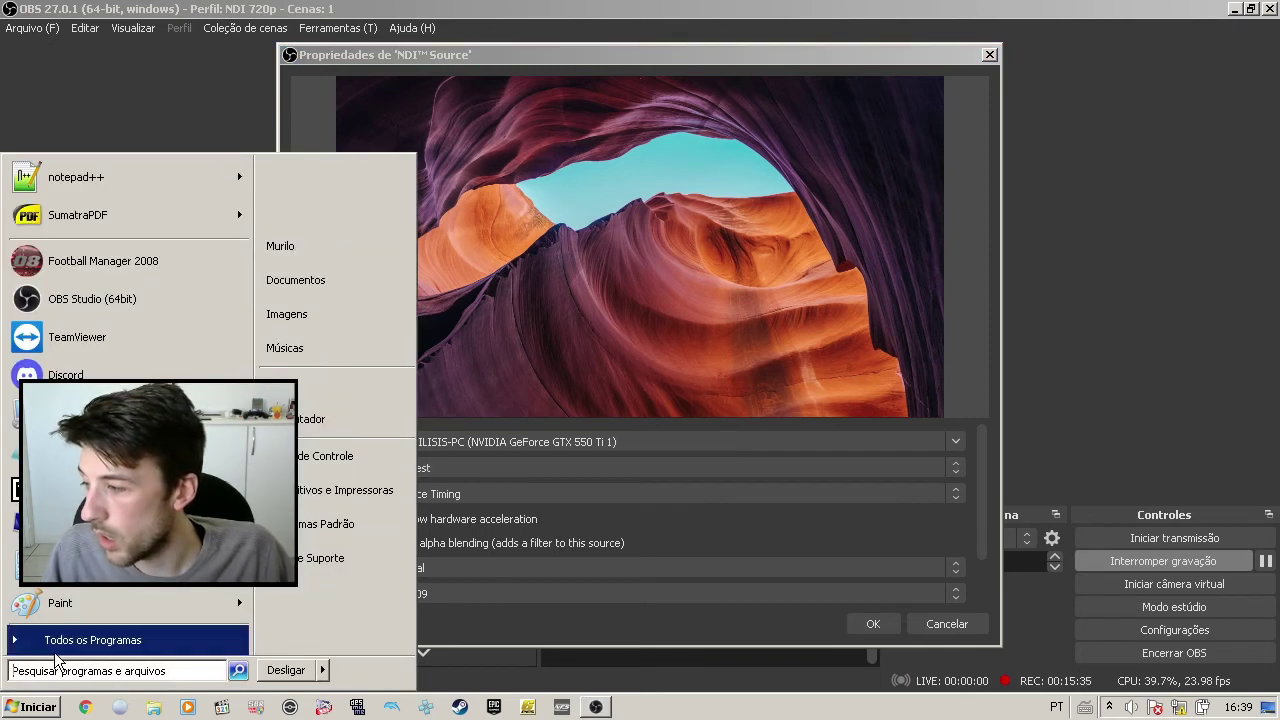
pyautogui.write('cmd')
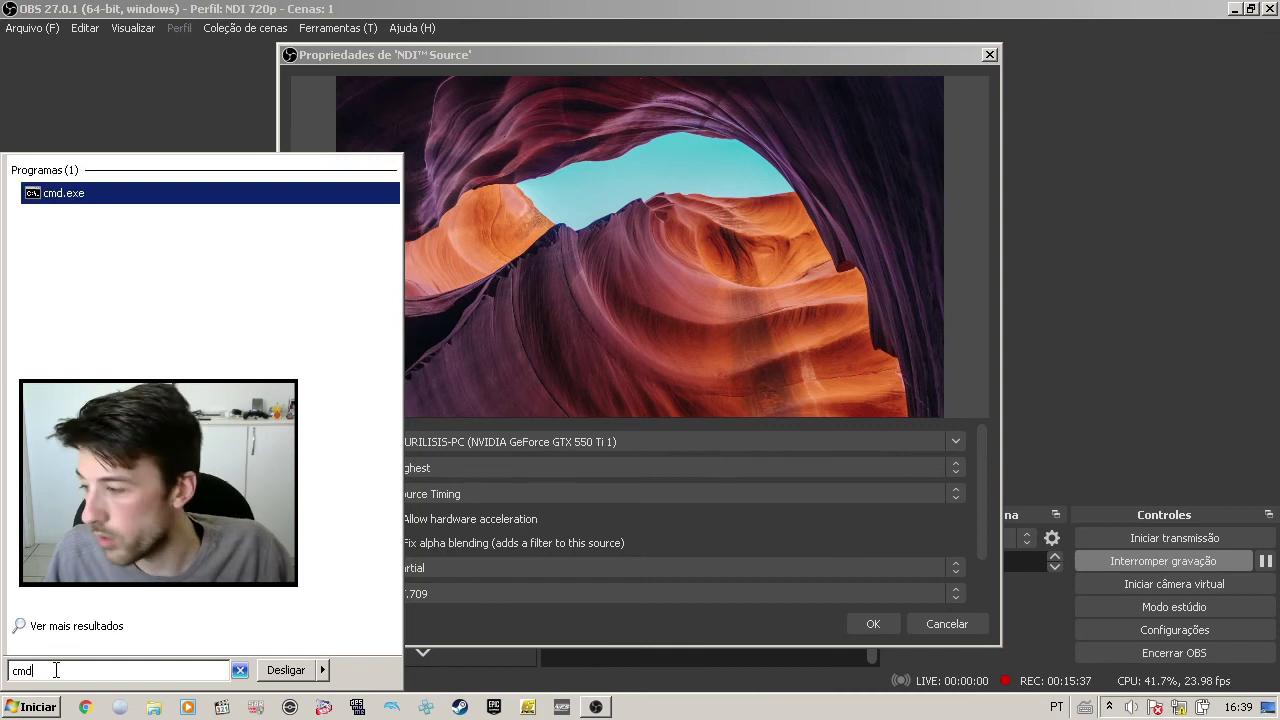
pyautogui.click(66, 193)
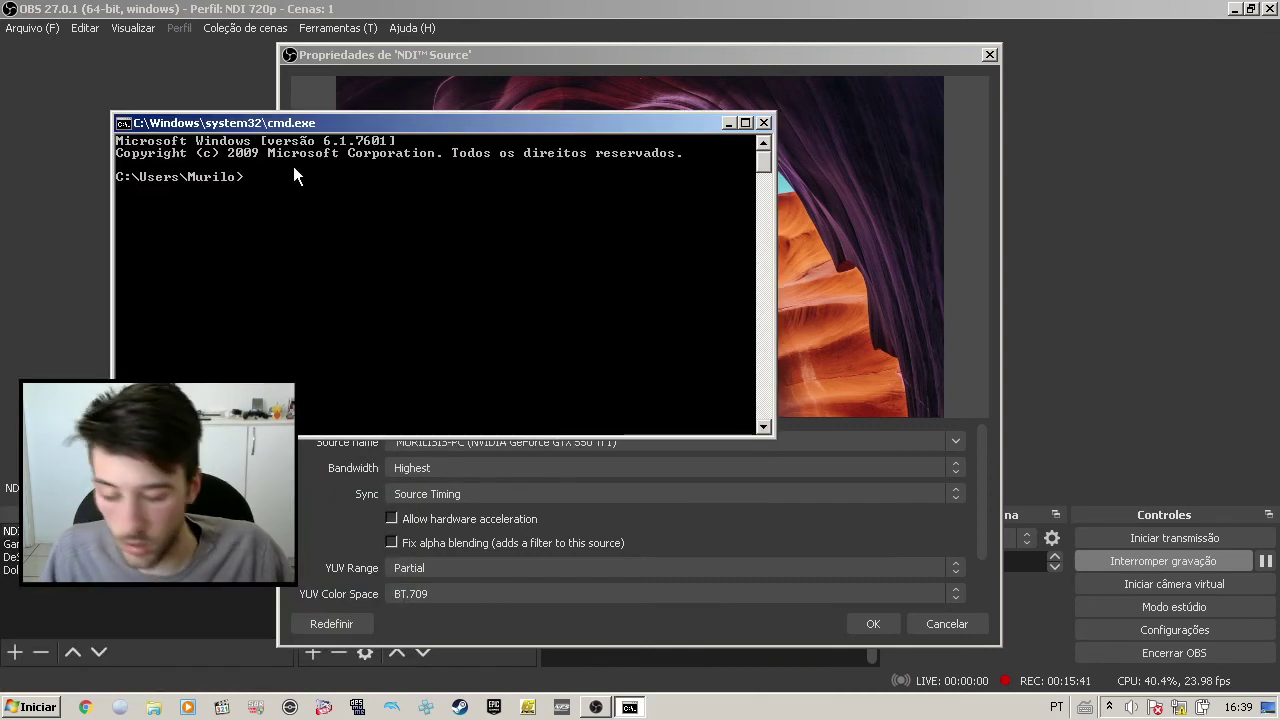
pyautogui.write('ping')
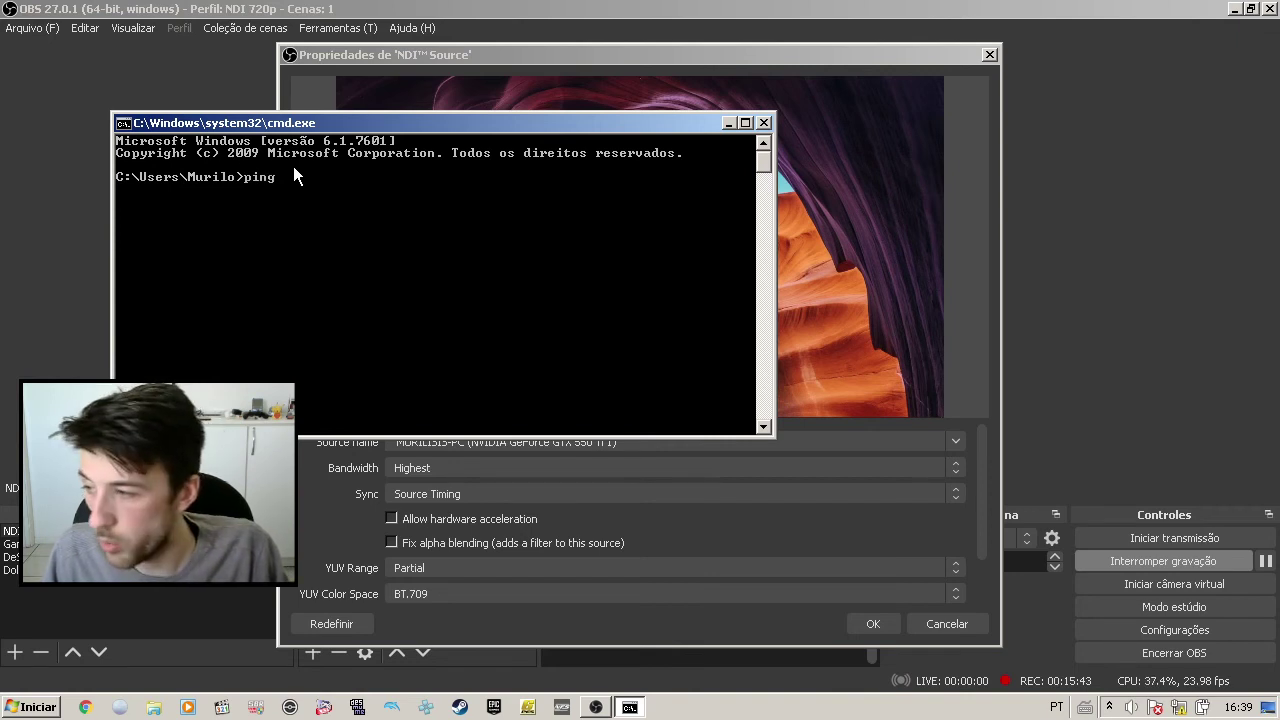
pyautogui.write(' 192.')
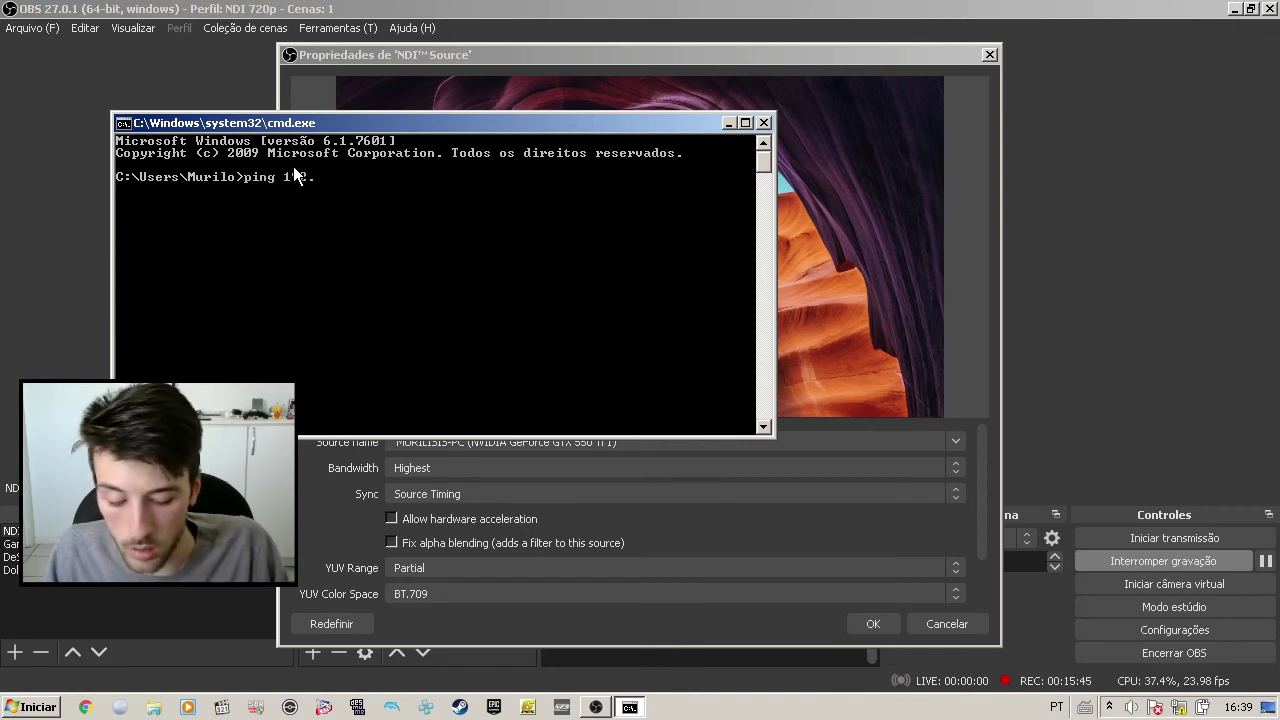
pyautogui.write('168.1.10')
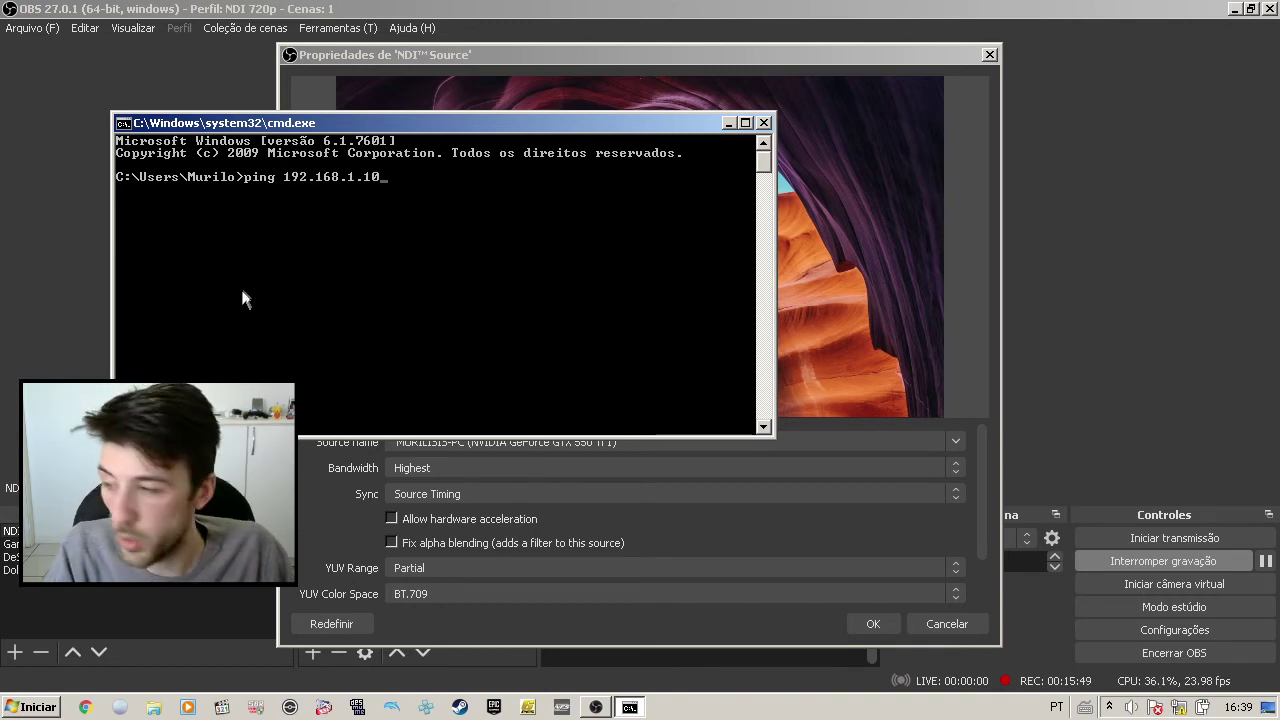
pyautogui.press('Return')
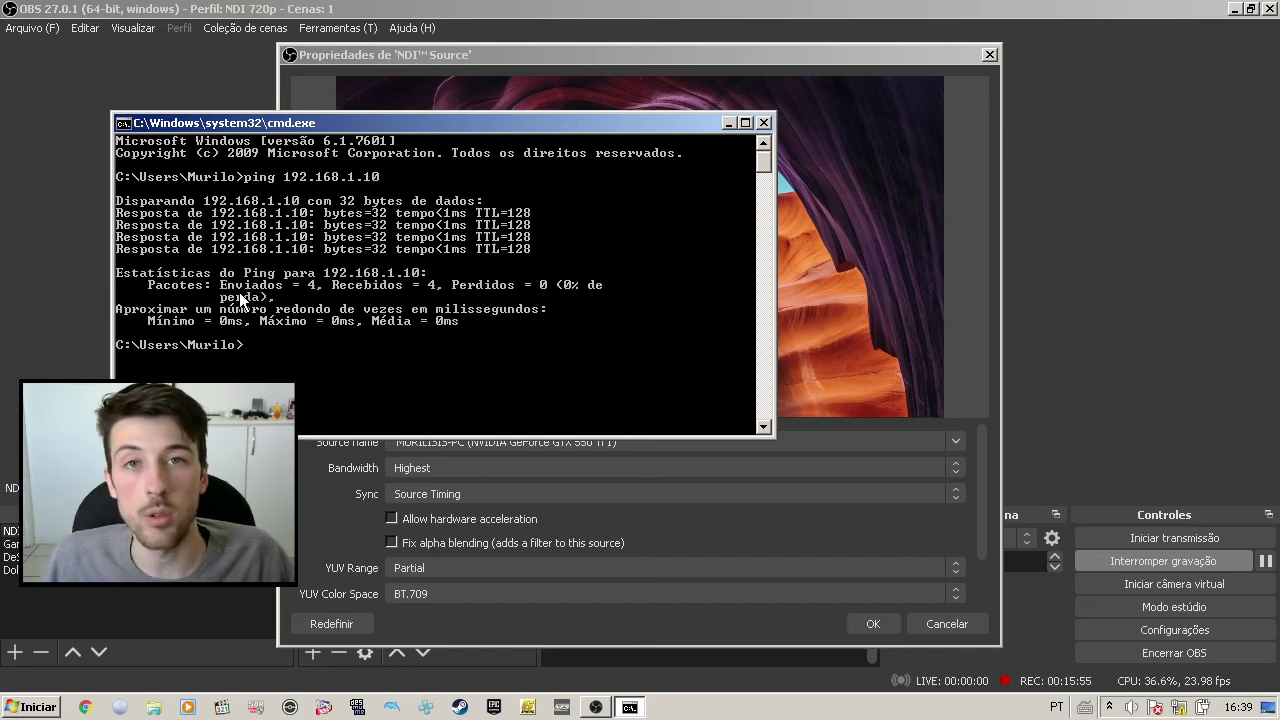
pyautogui.write('exit')
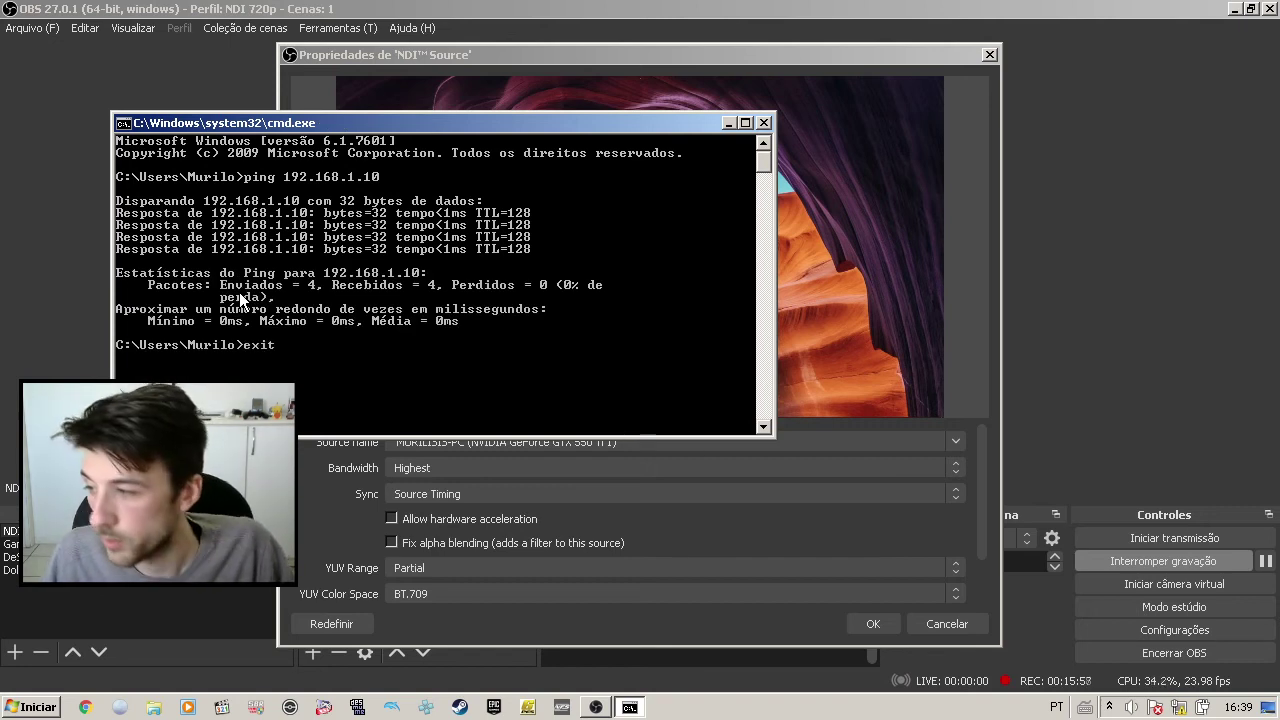
pyautogui.press('Return')
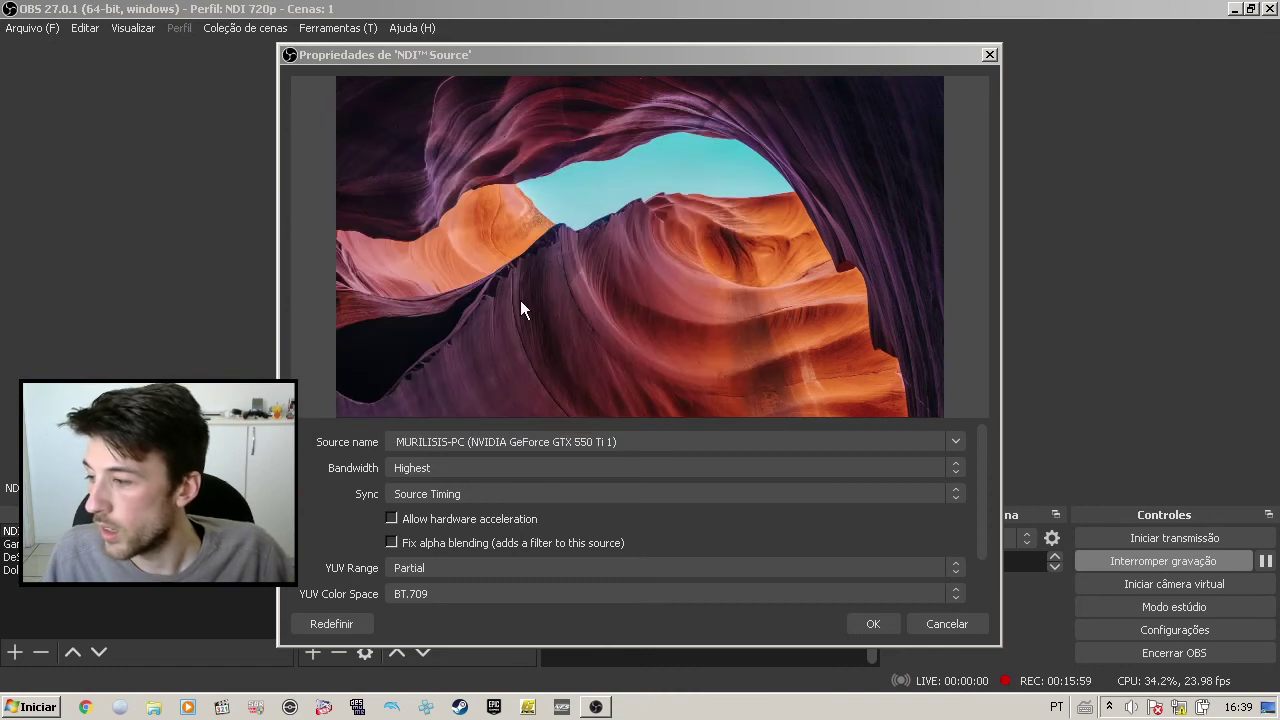
# Review the NDI Source's Bandwidth and Sync options, keeping Highest and Source Timing
pyautogui.click(958, 468)
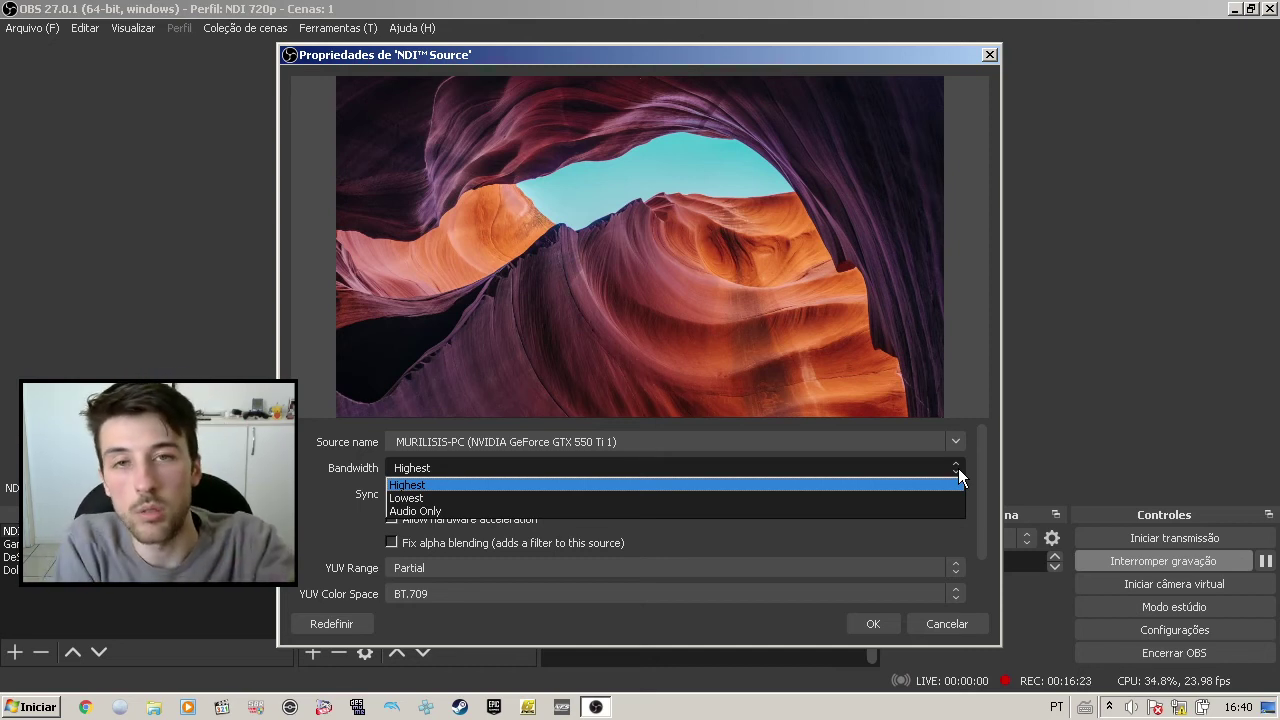
pyautogui.click(956, 468)
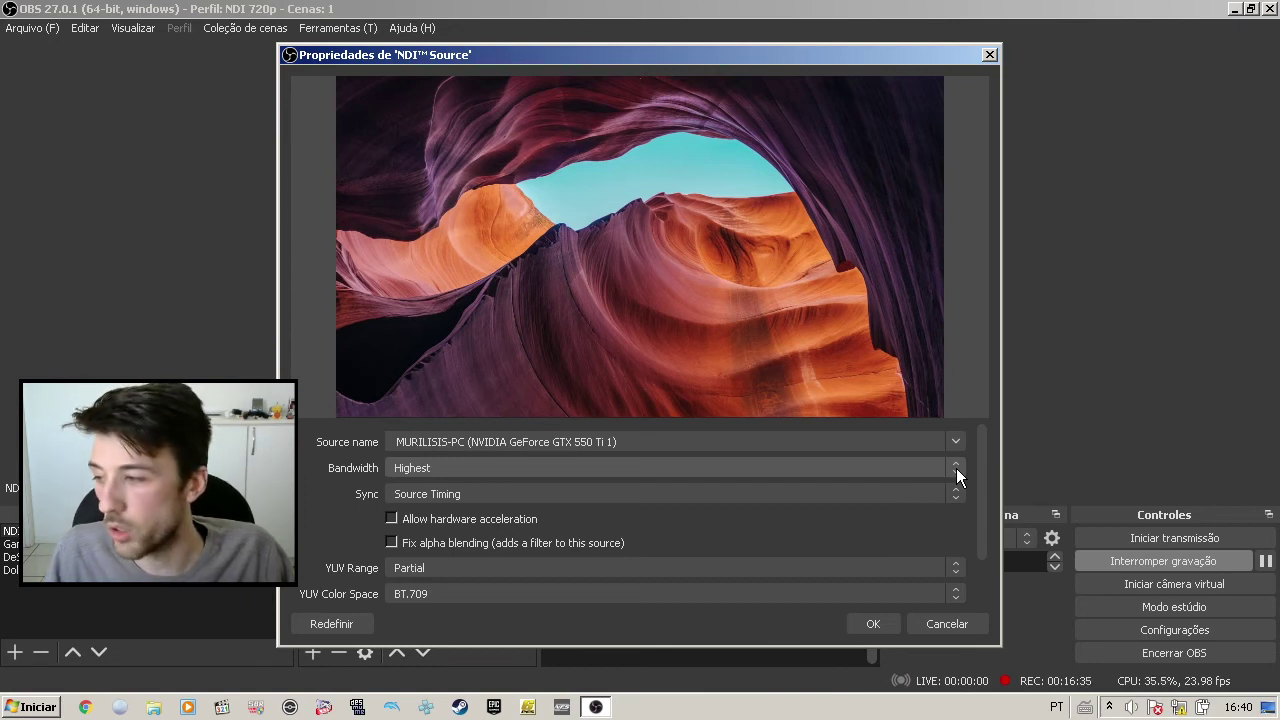
pyautogui.click(956, 495)
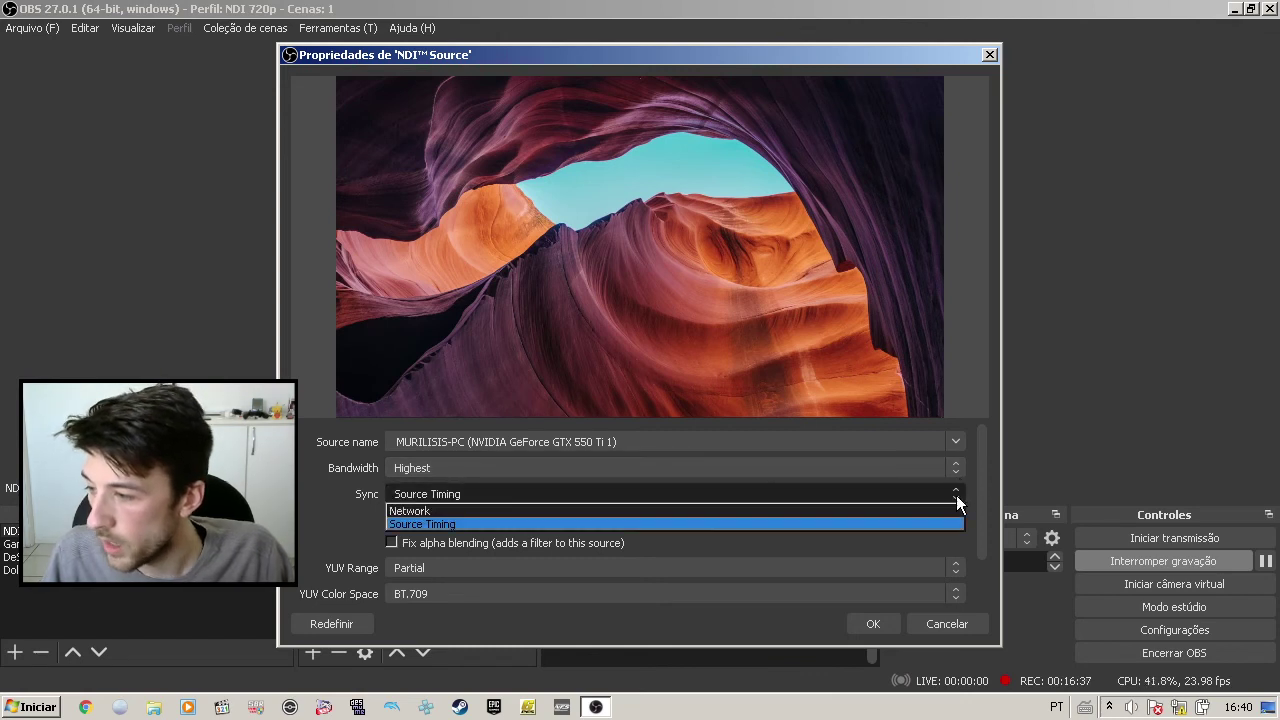
pyautogui.click(956, 495)
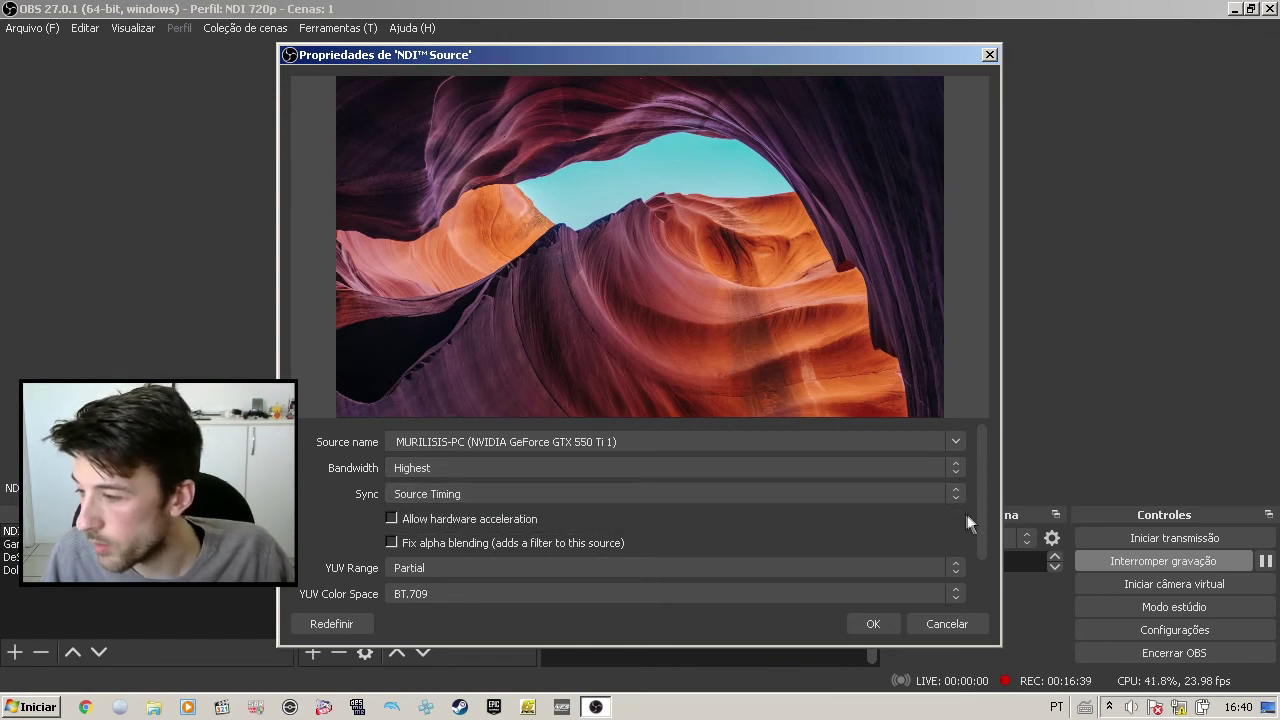
# Review the NDI Source's Latency Mode options, keep Low (experimental), and close the properties without saving
pyautogui.moveTo(980, 483); pyautogui.dragTo(983, 543)
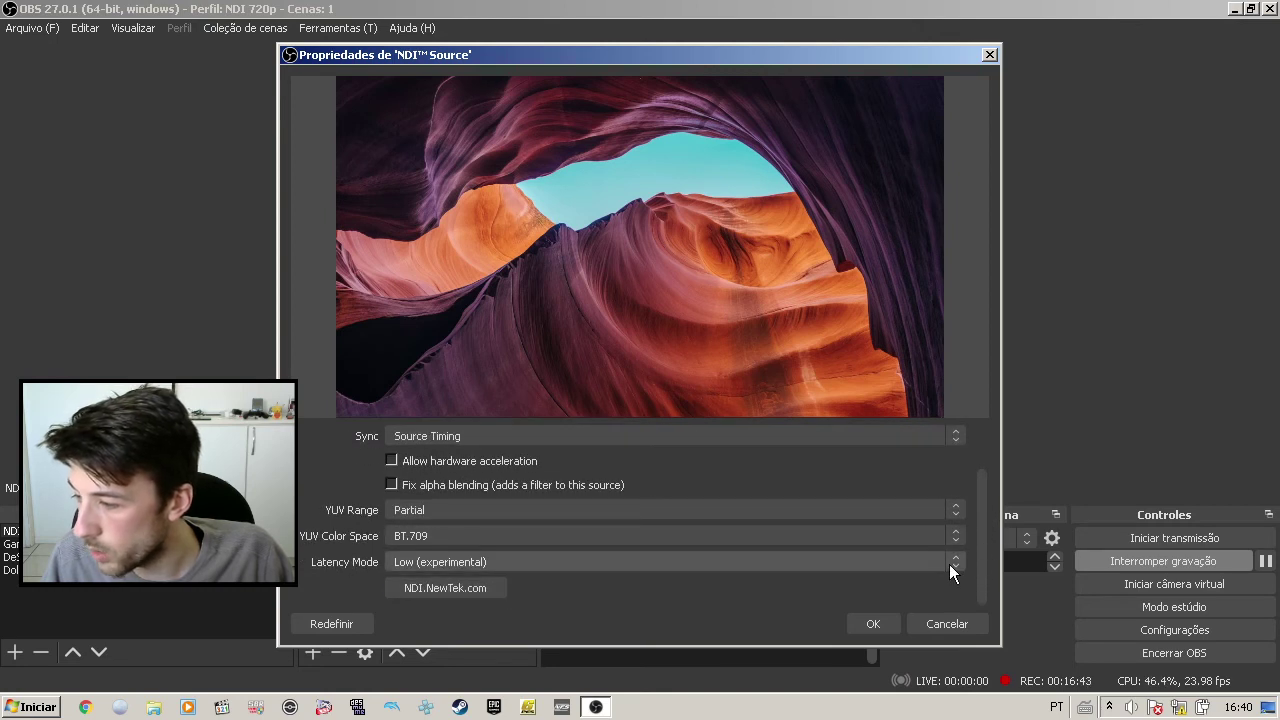
pyautogui.click(950, 564)
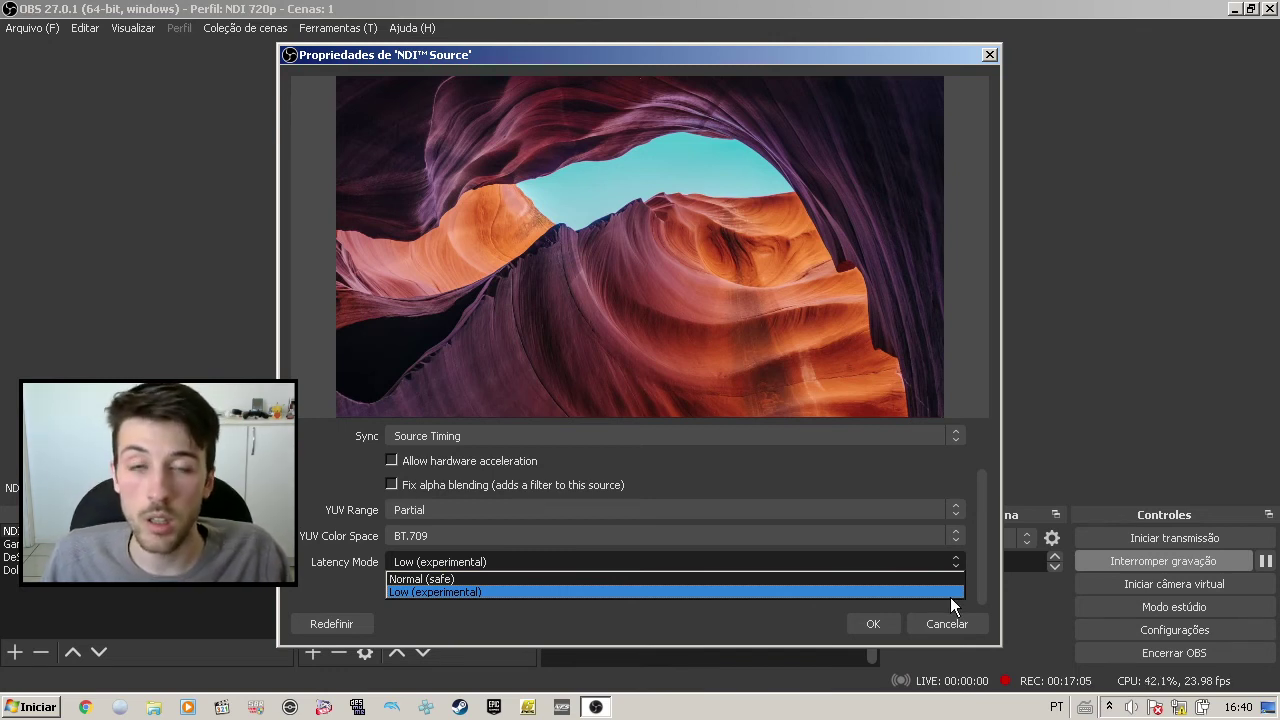
pyautogui.click(950, 597)
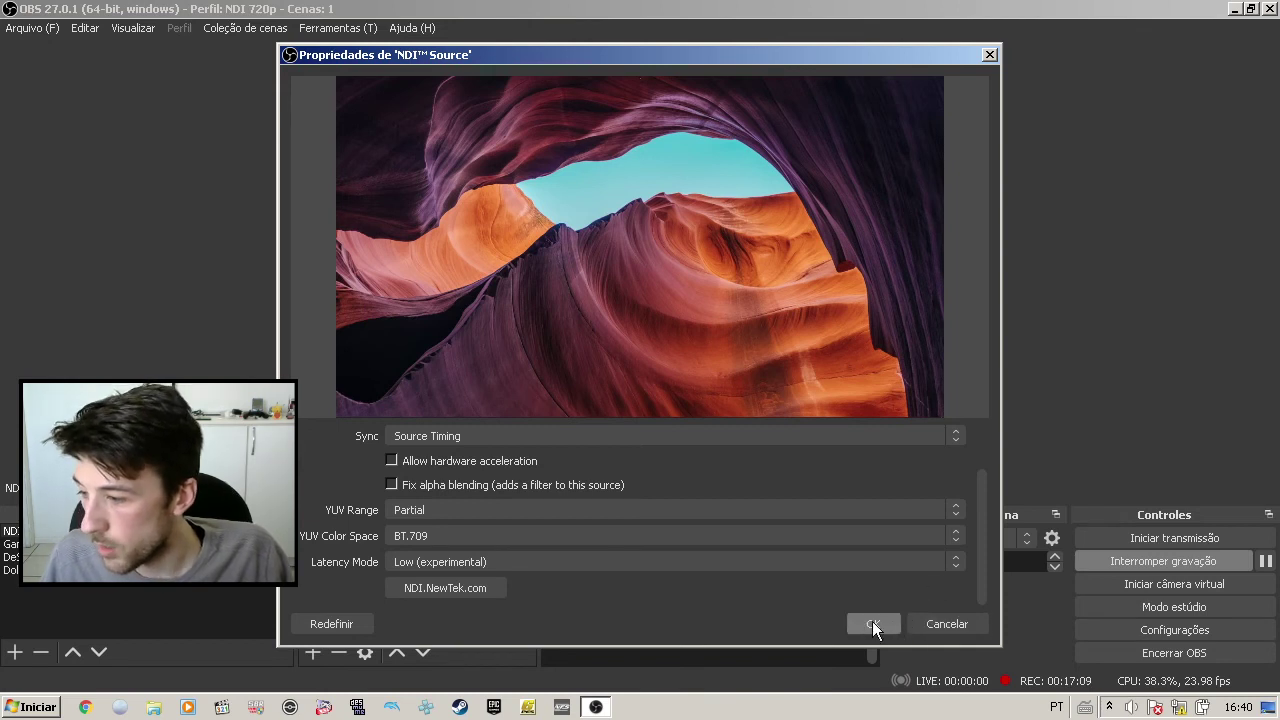
pyautogui.click(925, 623)
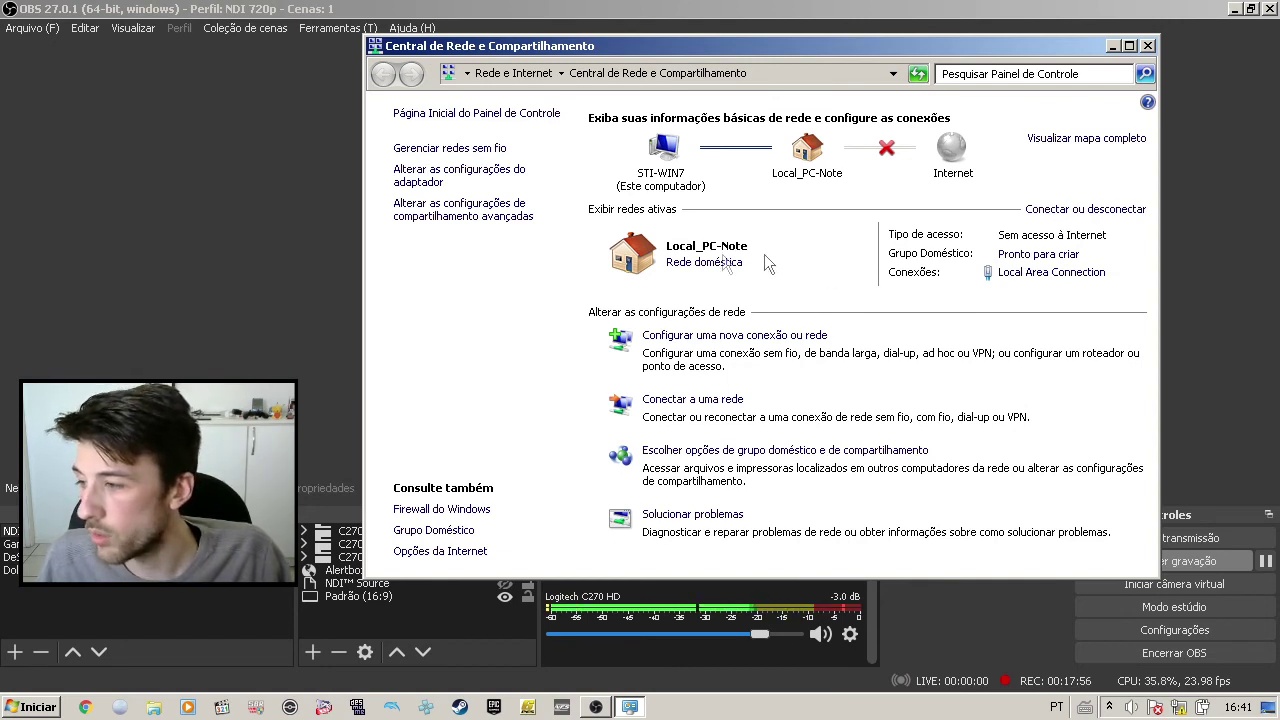
# Examine the Local Area Connection's status and network connection details, including link speed and IPv4 settings, and close the network windows
pyautogui.click(1022, 280)
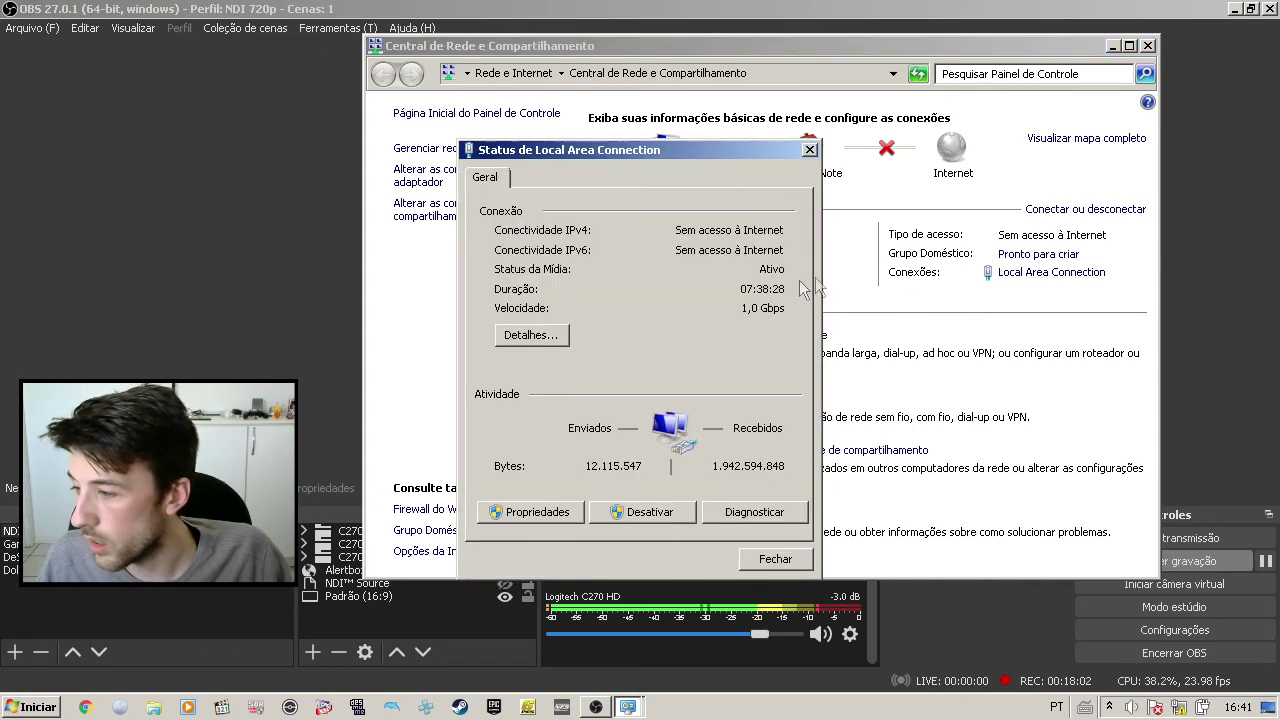
pyautogui.click(531, 335)
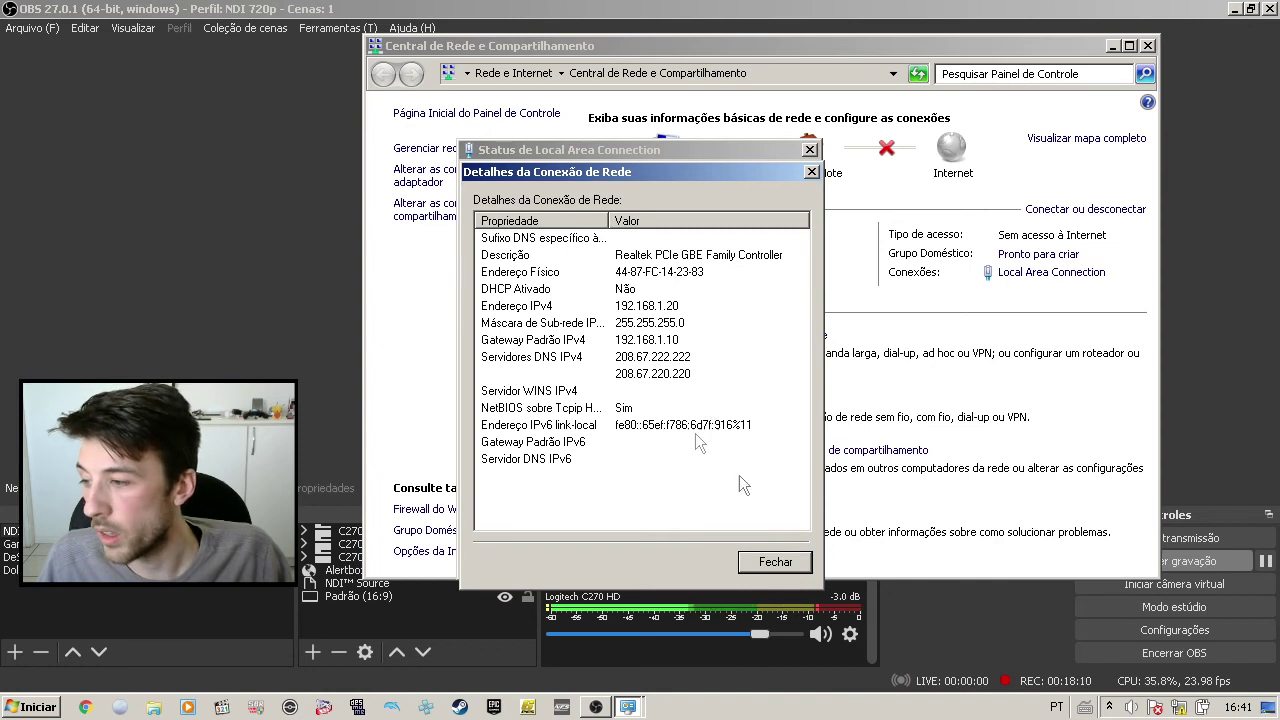
pyautogui.click(775, 563)
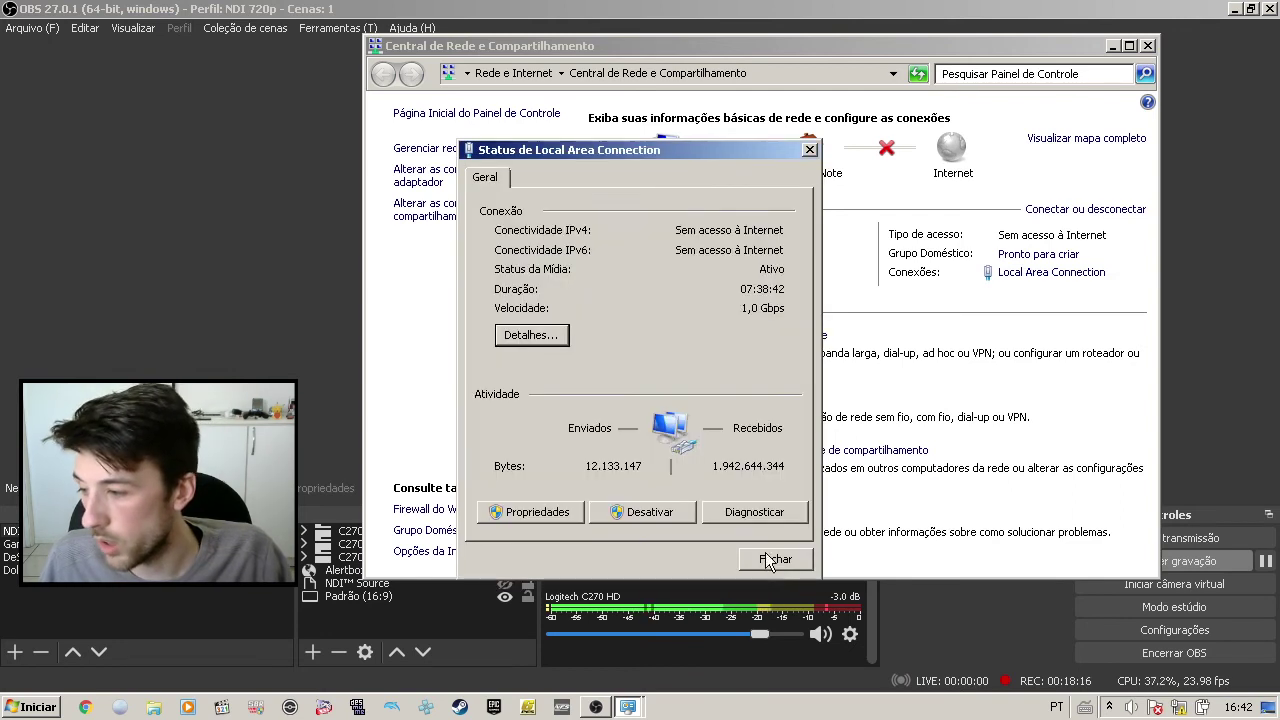
pyautogui.click(772, 561)
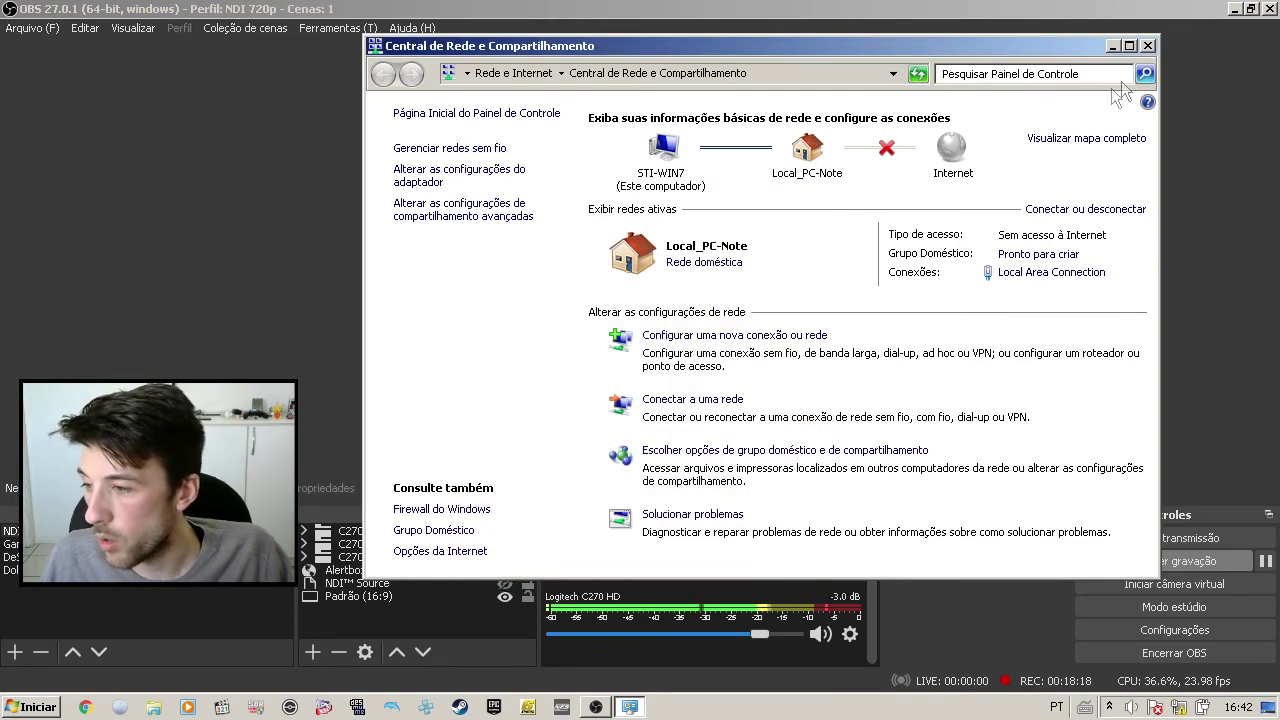
pyautogui.click(1148, 45)
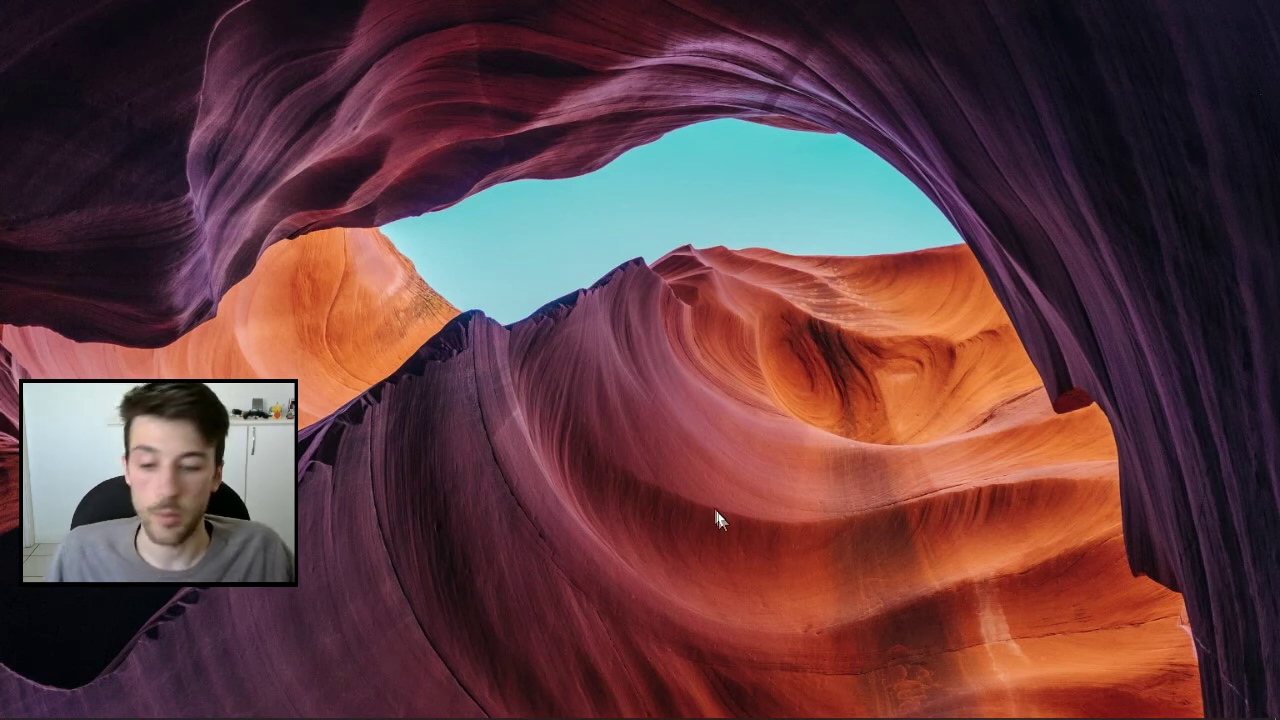
# Switch to Task Manager on the other PC, check the NDI process's CPU and memory usage, and close it
pyautogui.hotkey('ctrl', 'shift', 'Escape')
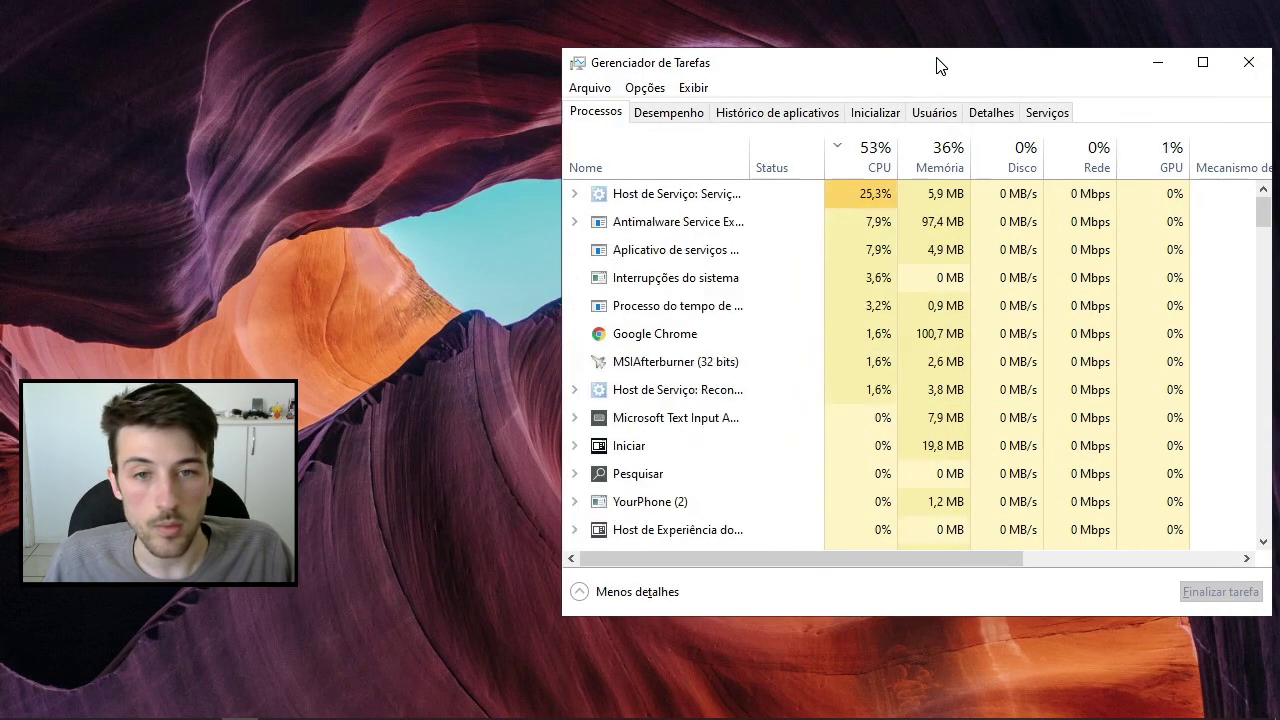
pyautogui.moveTo(937, 66); pyautogui.dragTo(808, 66)
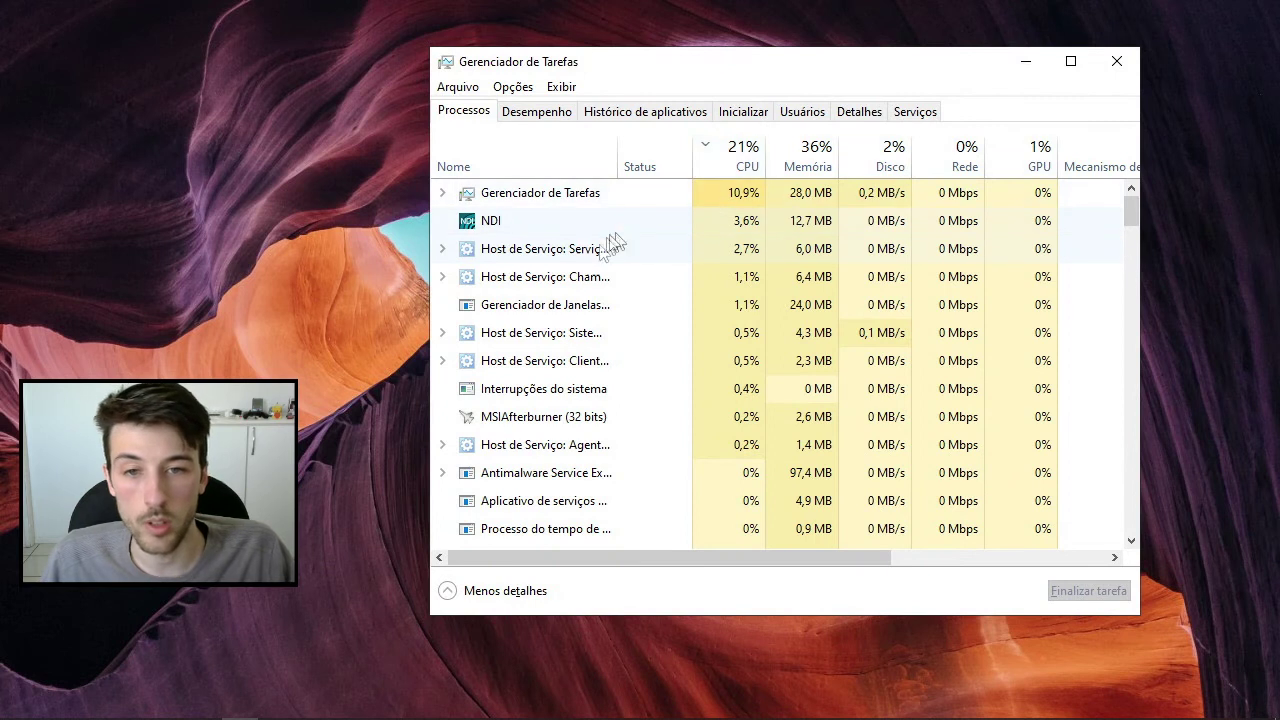
pyautogui.click(568, 224)
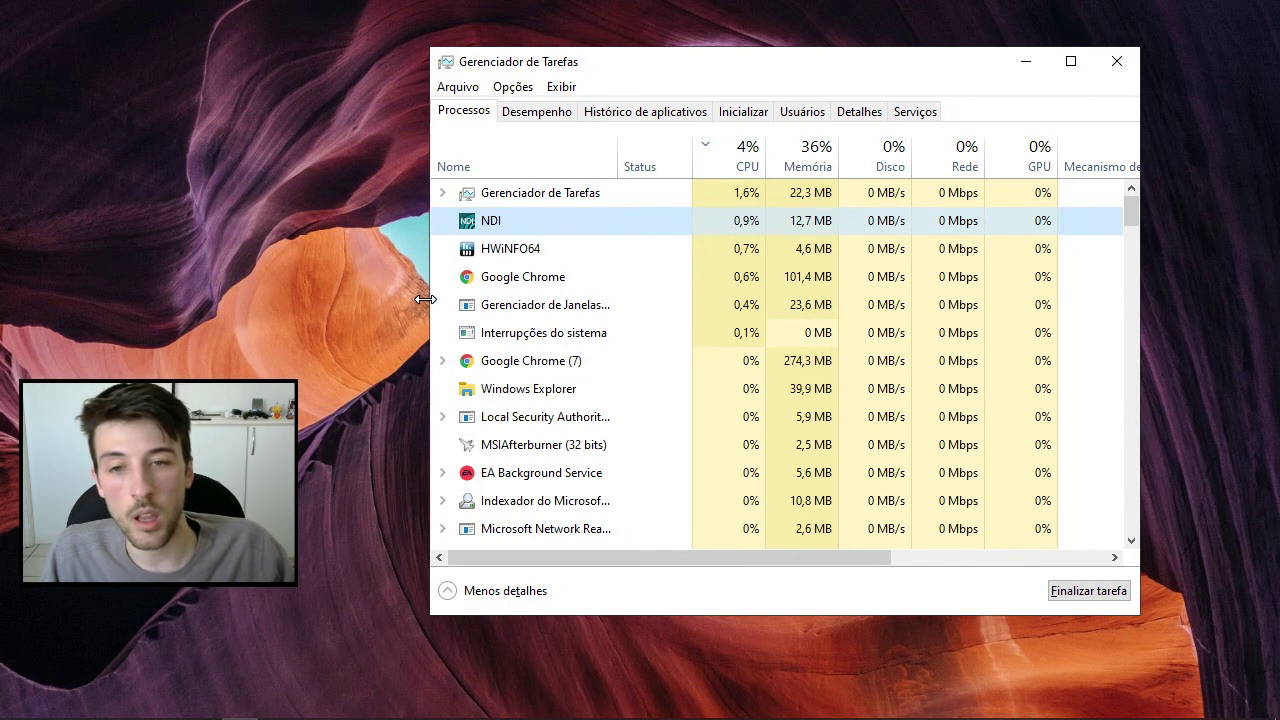
pyautogui.click(1110, 64)
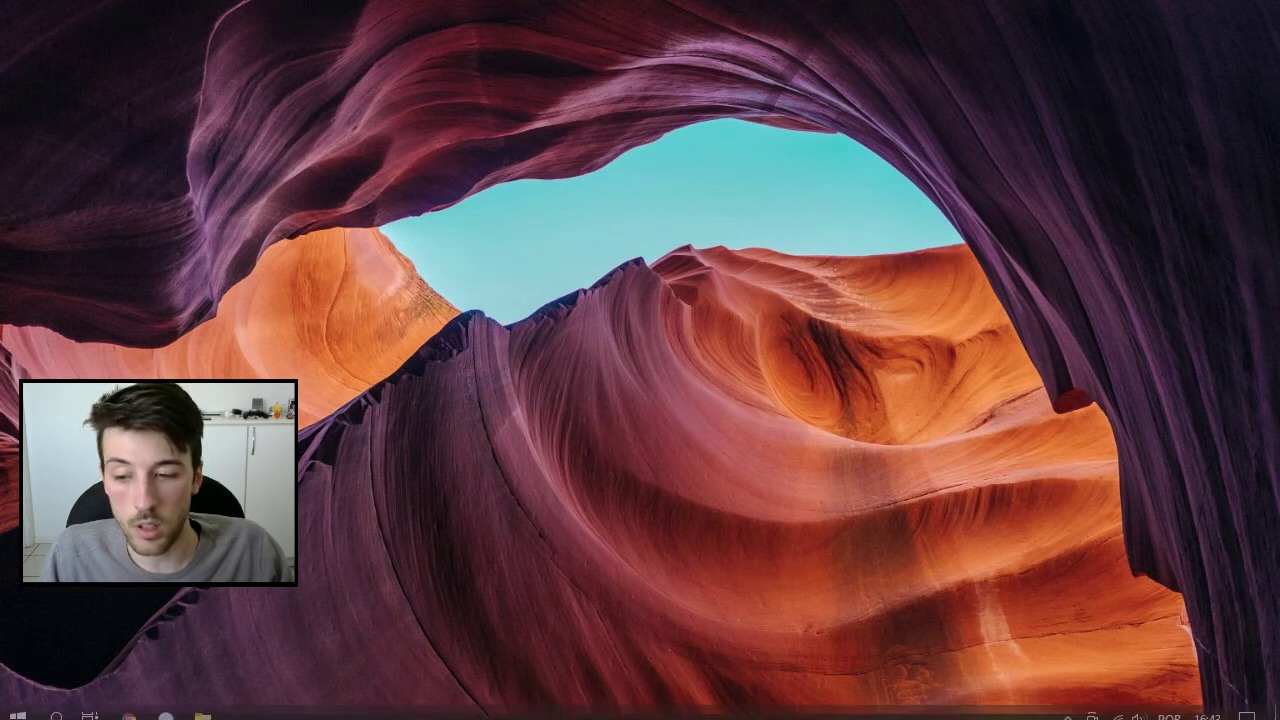